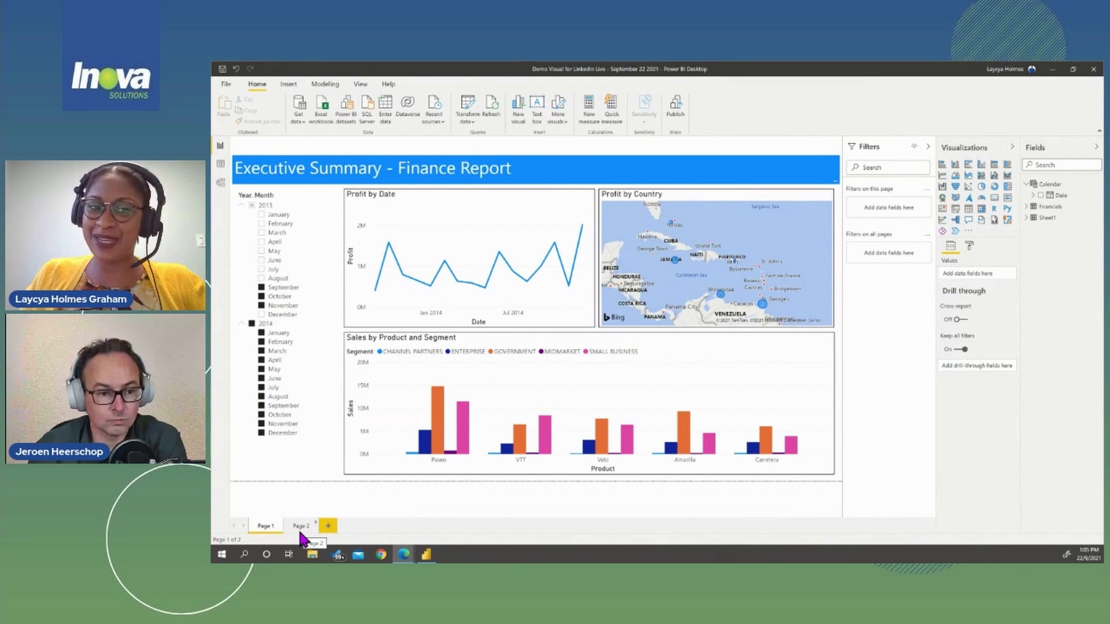
Place a text box on Page 2 and shape it into a thin banner spanning the full width of the page's upper edge
click(300, 525)
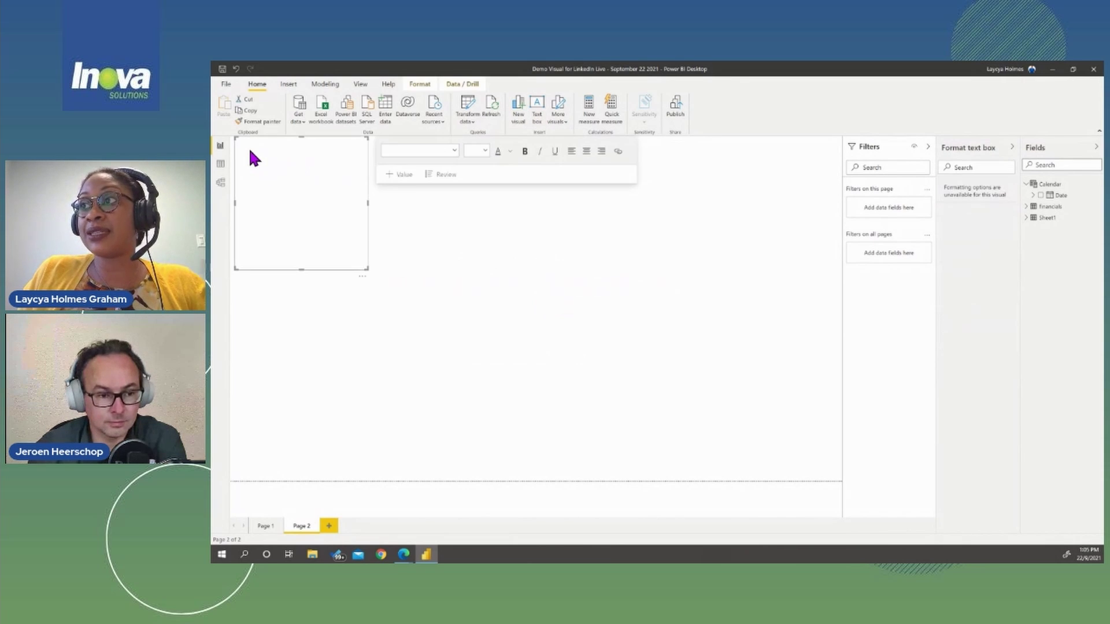
drag(368, 203, 838, 188)
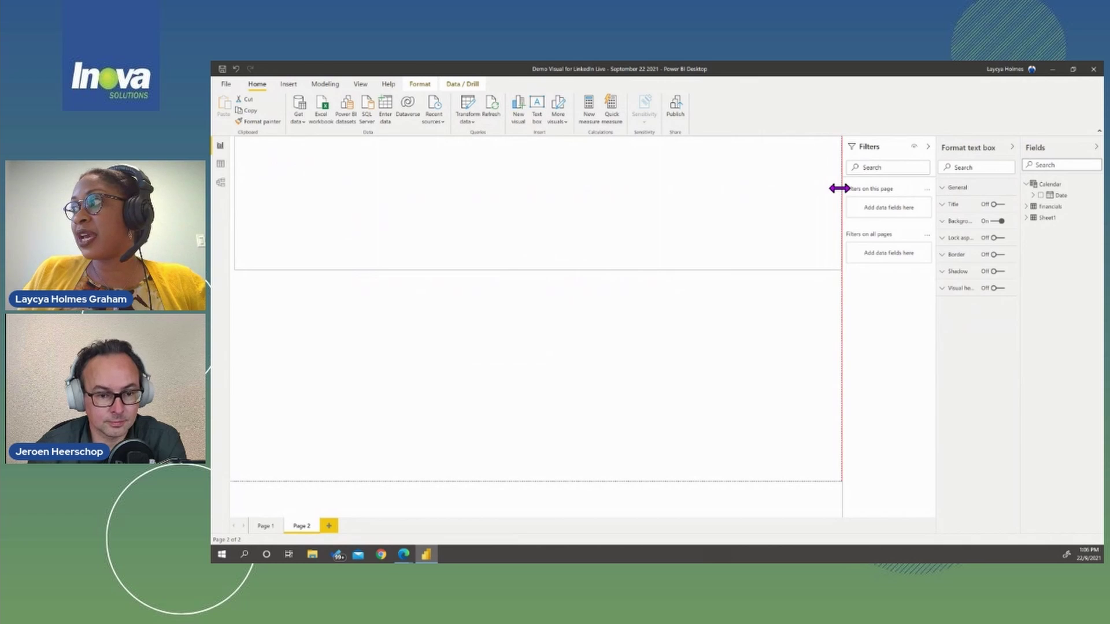
drag(539, 269, 532, 169)
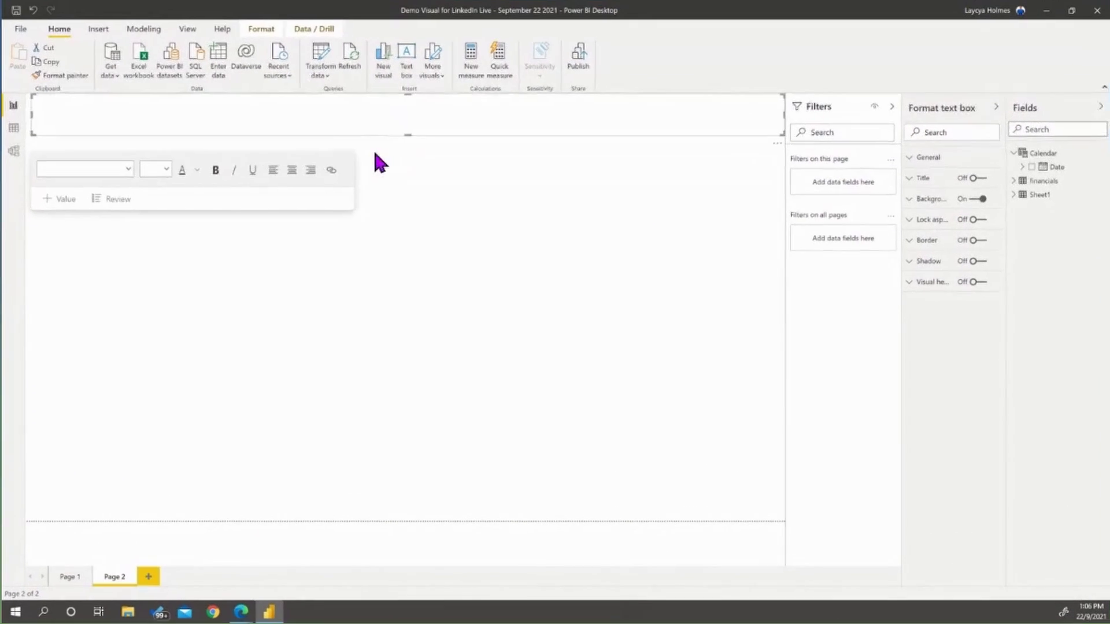
click(286, 120)
Turn on the text box's title and set its text to "Executive - Finance Report"
click(908, 179)
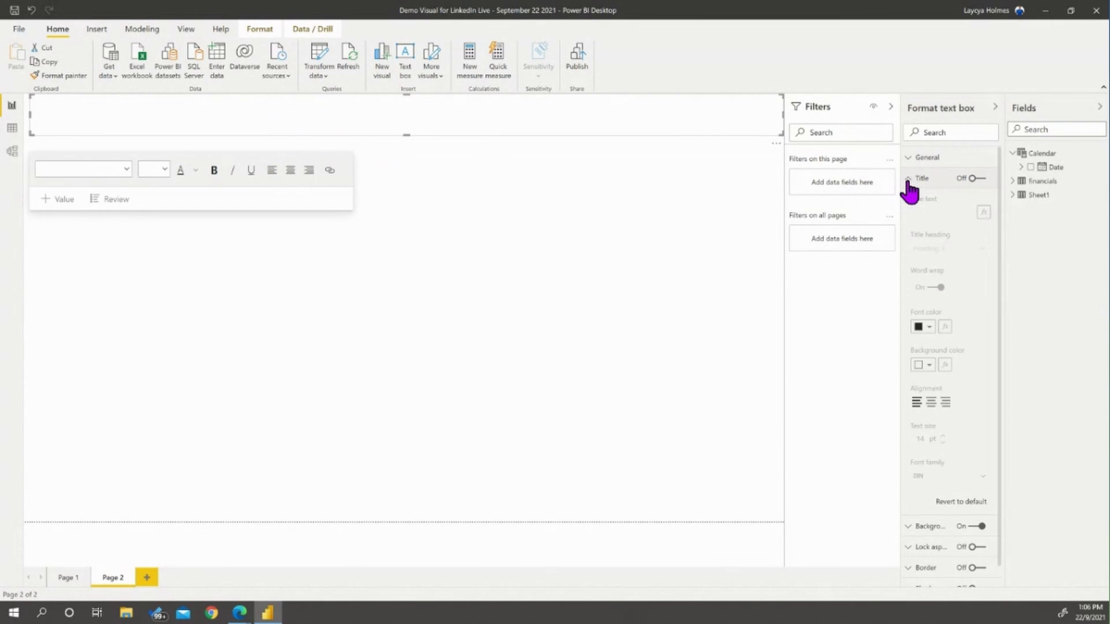
click(976, 178)
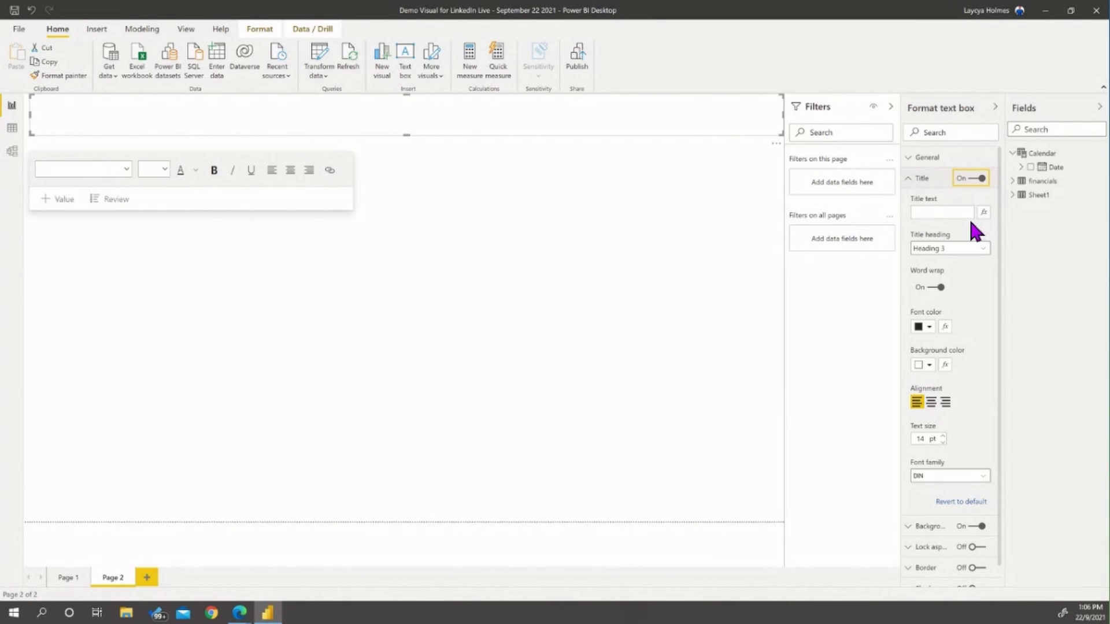
click(954, 212)
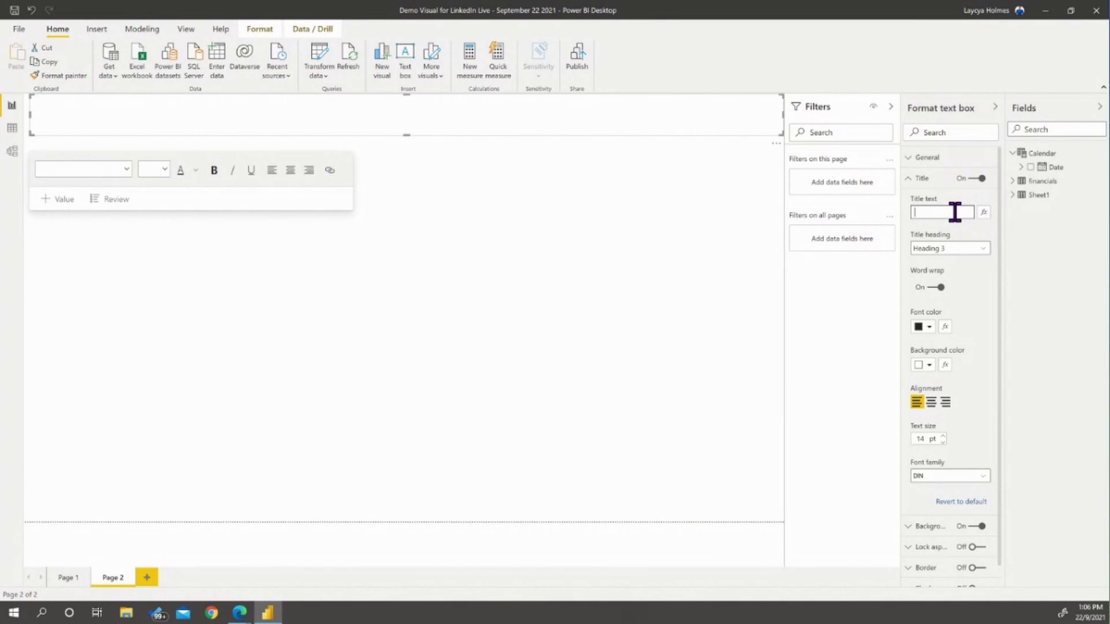
text(Executive)
key(BackSpace)
key(BackSpace)
key(BackSpace)
key(BackSpace)
key(BackSpace)
text(utive - Finance Report)
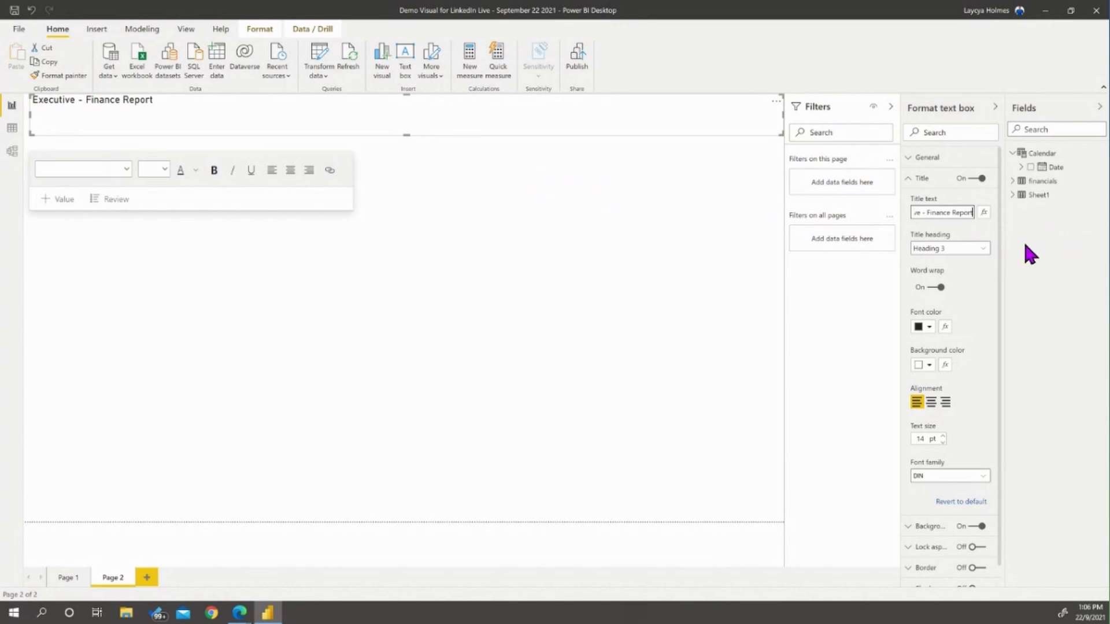
Increase the banner title's text size to 23 pt
click(944, 435)
click(944, 435)
click(944, 436)
click(943, 435)
click(943, 435)
click(943, 436)
click(943, 435)
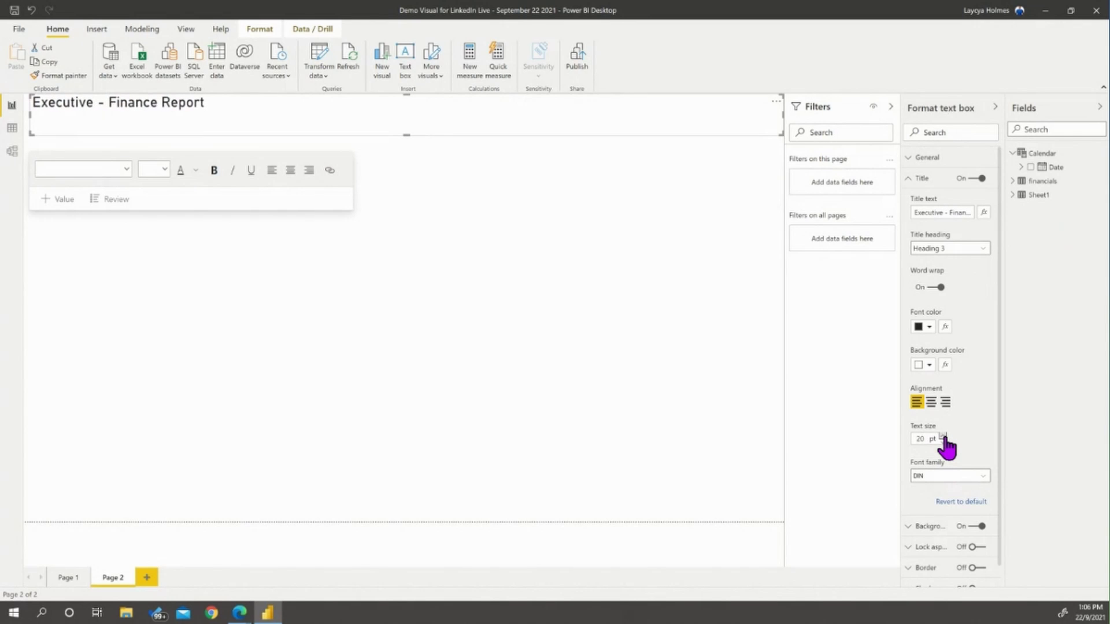
click(943, 436)
click(944, 436)
click(943, 436)
Set the banner title's font color to white and its background color to the blue theme color
click(930, 328)
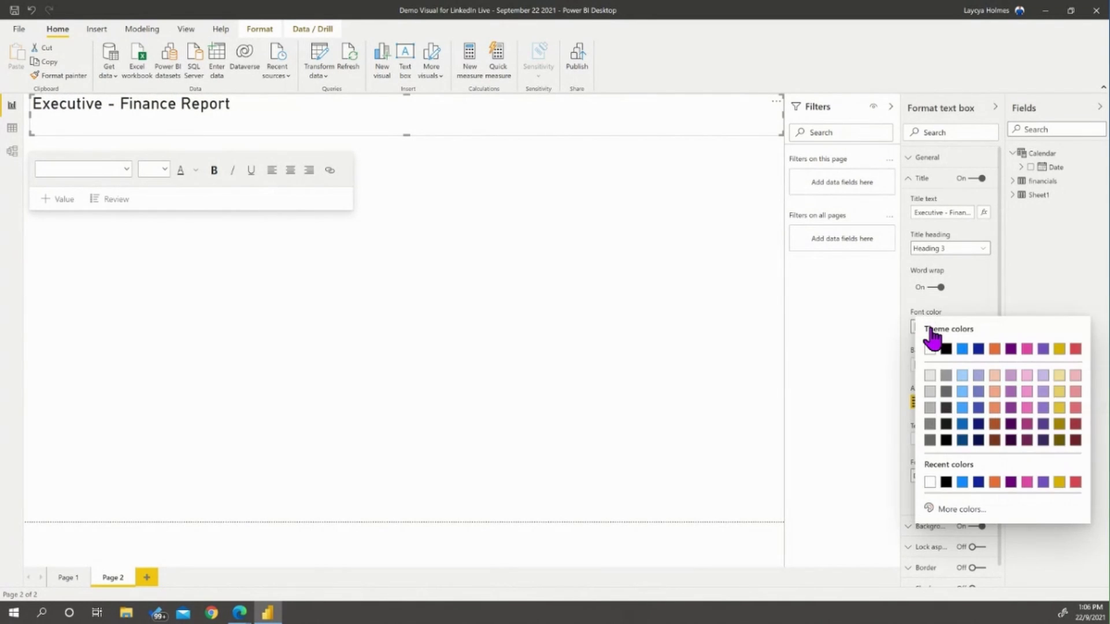
click(931, 349)
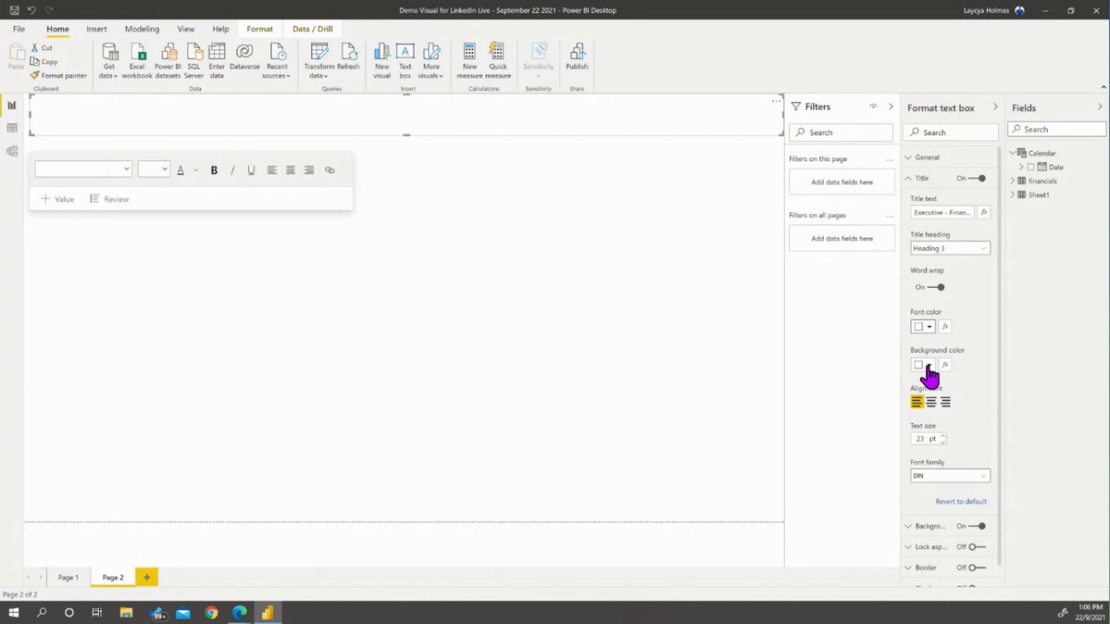
click(928, 366)
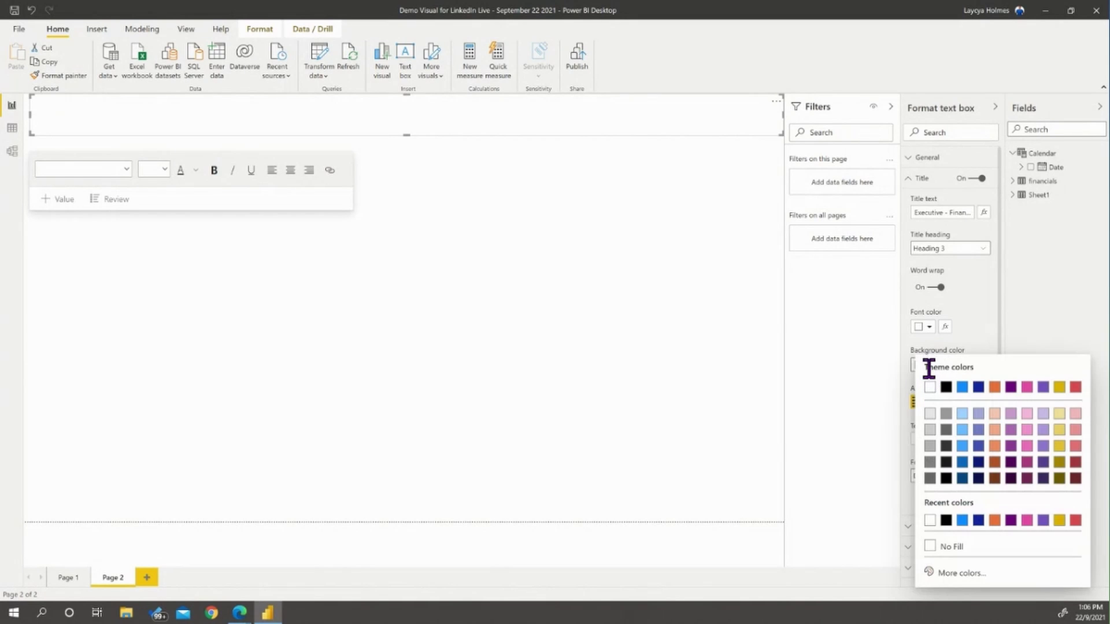
click(962, 387)
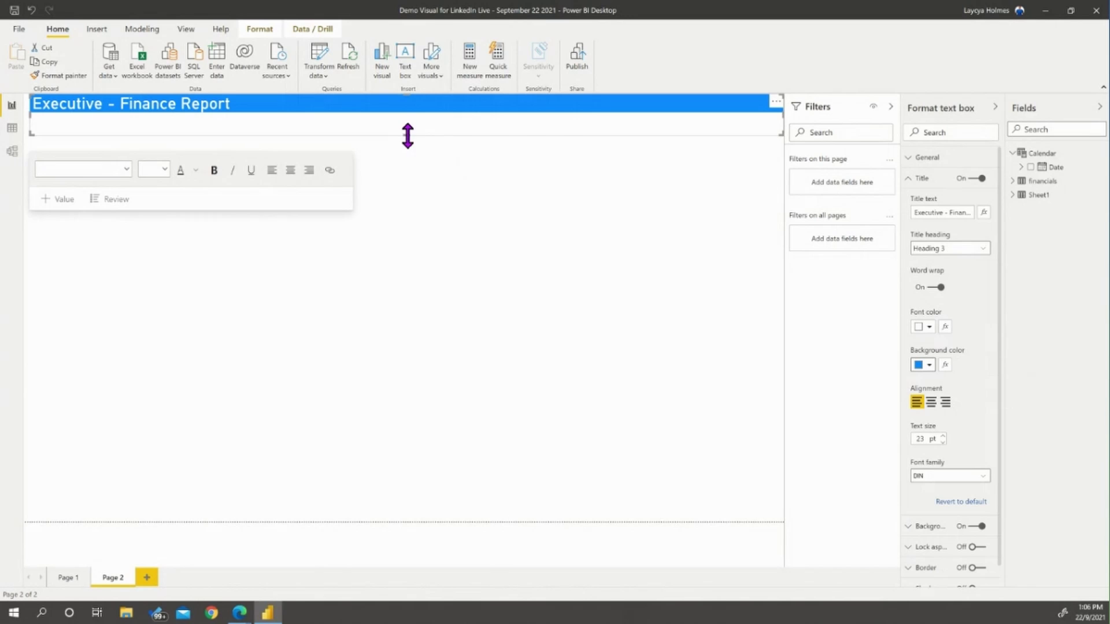
Enlarge the banner title's text size to 28 pt and fit the text box height closely around the blue band
drag(408, 136, 408, 114)
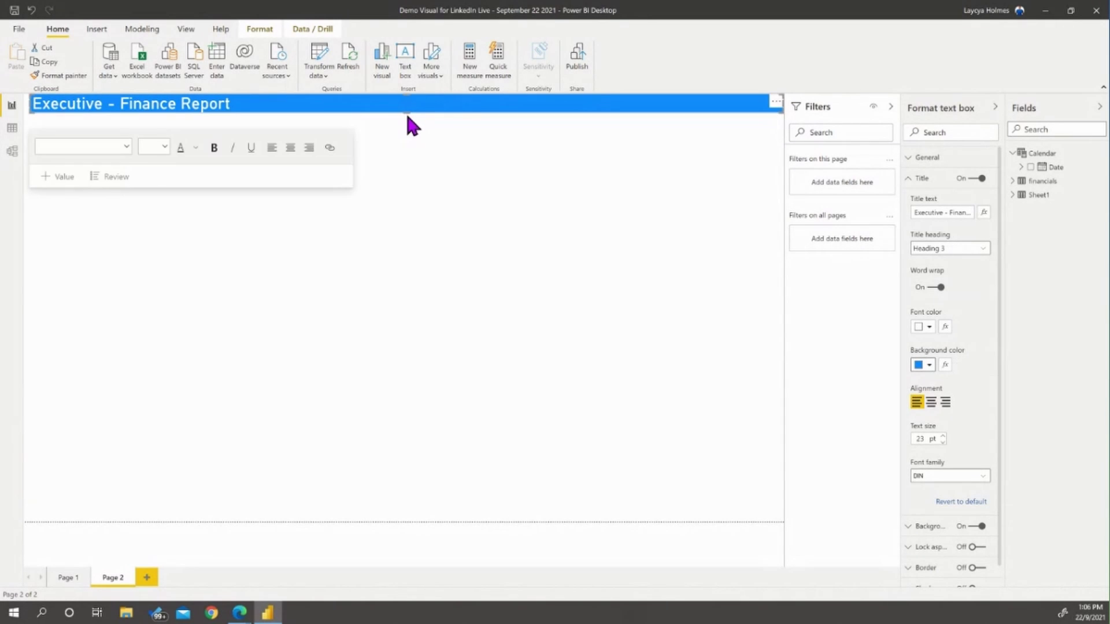
click(942, 436)
click(942, 436)
click(942, 437)
click(942, 436)
click(941, 437)
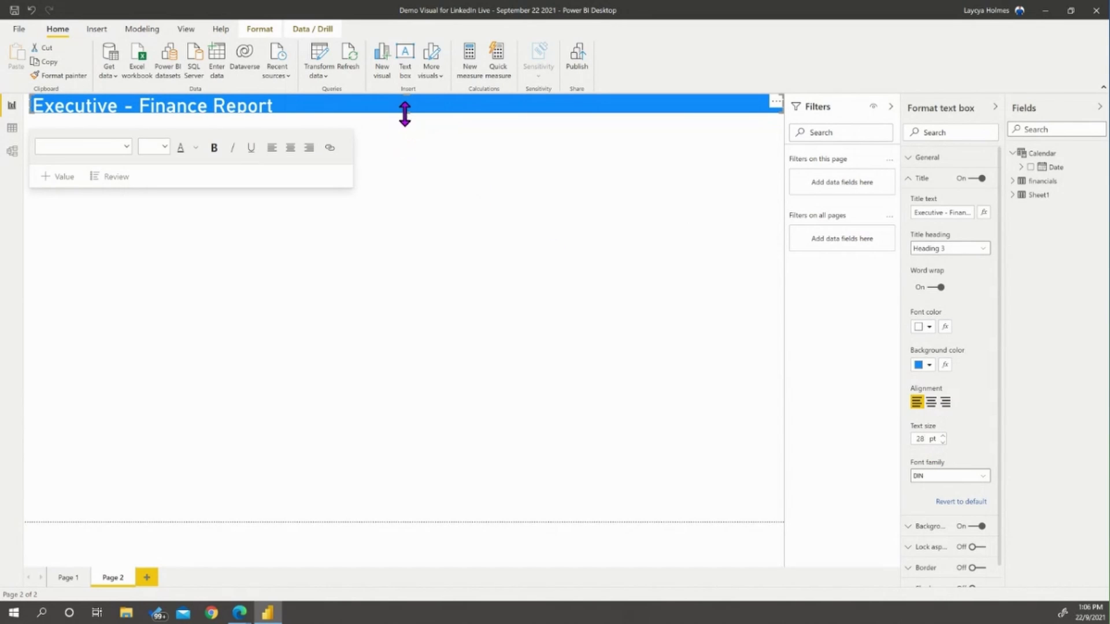
drag(405, 114, 410, 118)
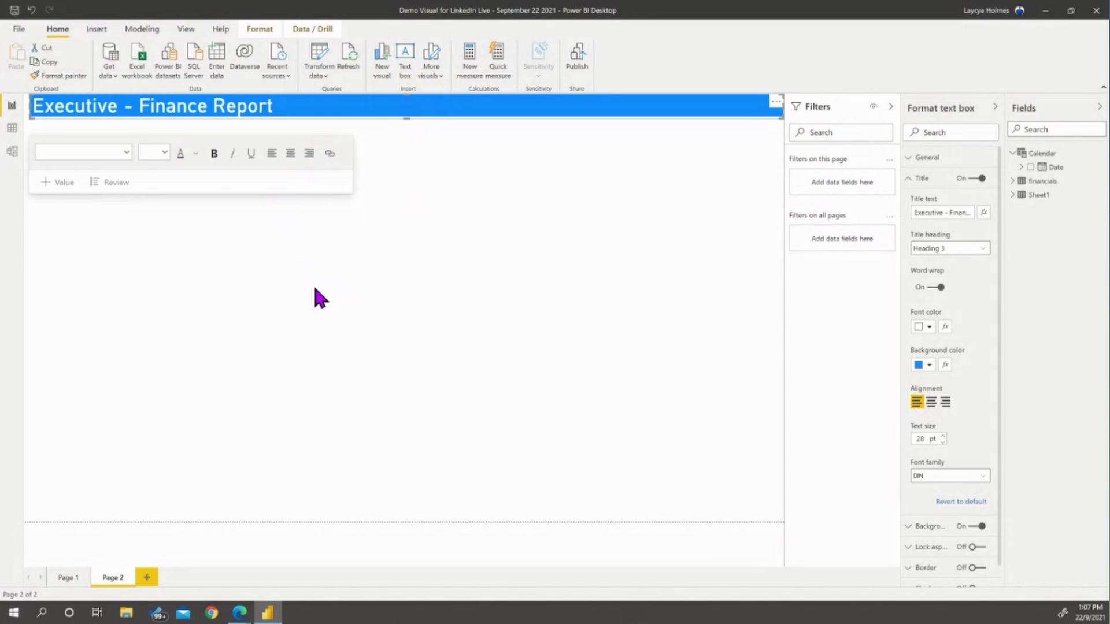
drag(409, 117, 408, 117)
click(408, 117)
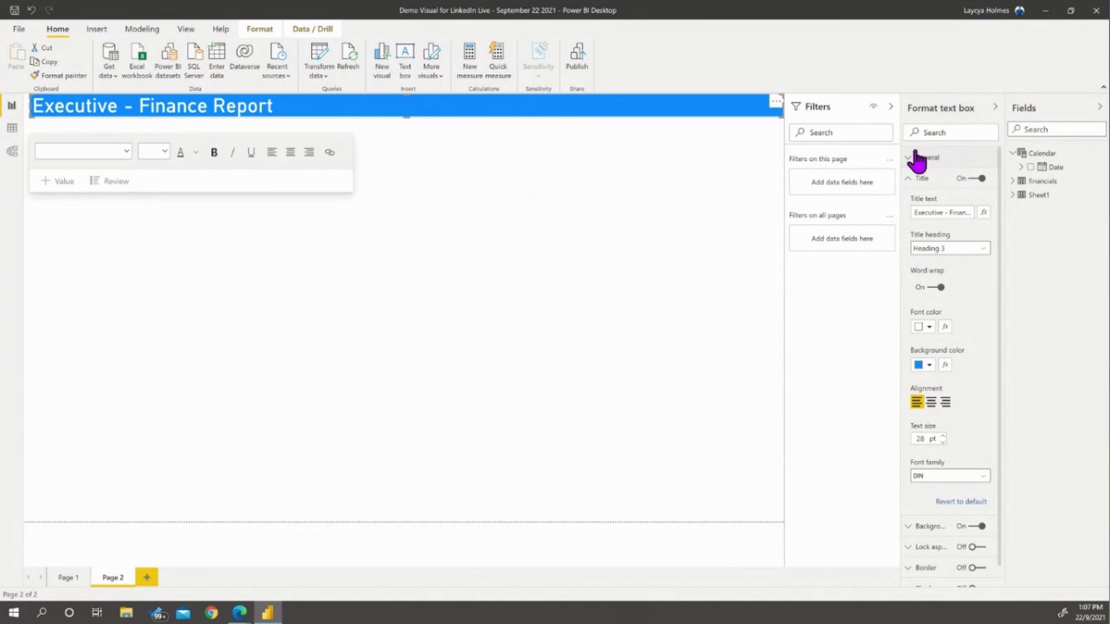
key(Escape)
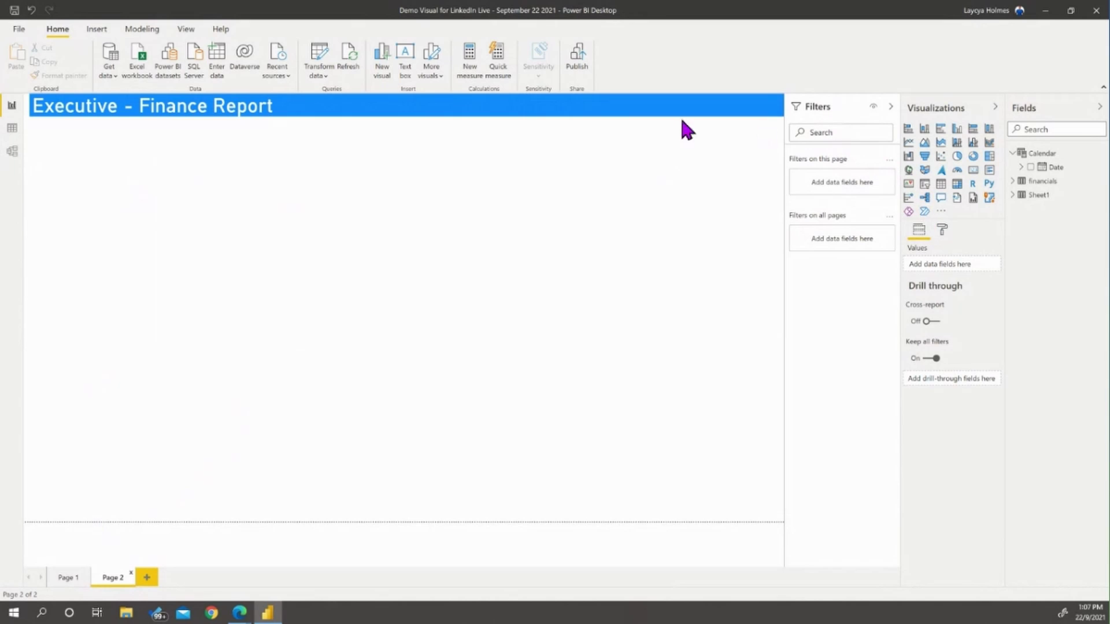
Change the banner's title text to "Executive Summary - Finance Report"
click(365, 114)
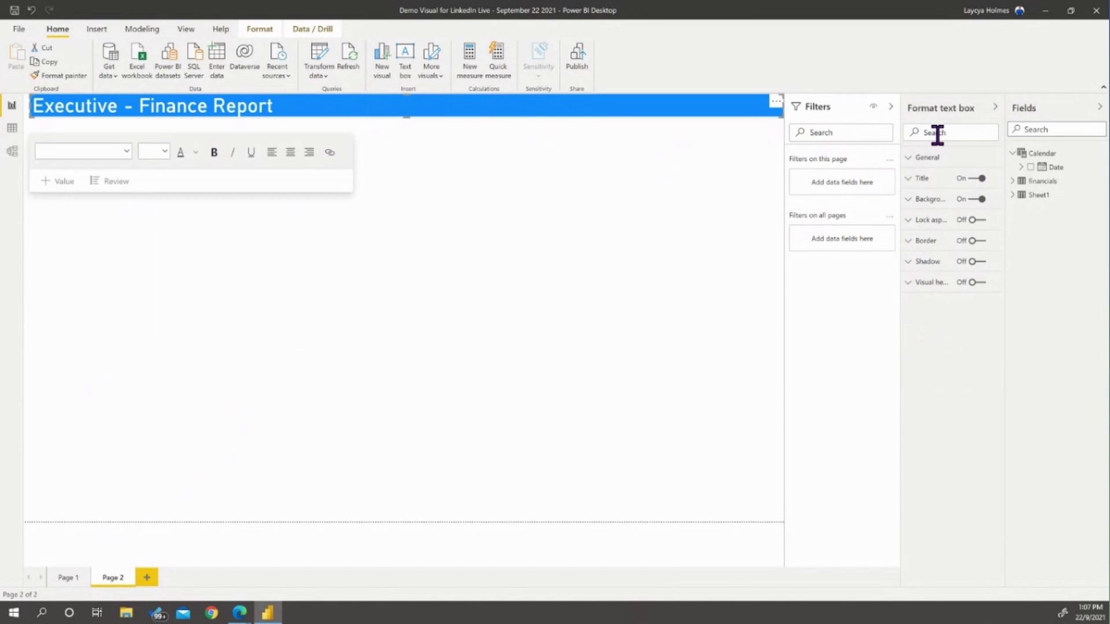
click(906, 179)
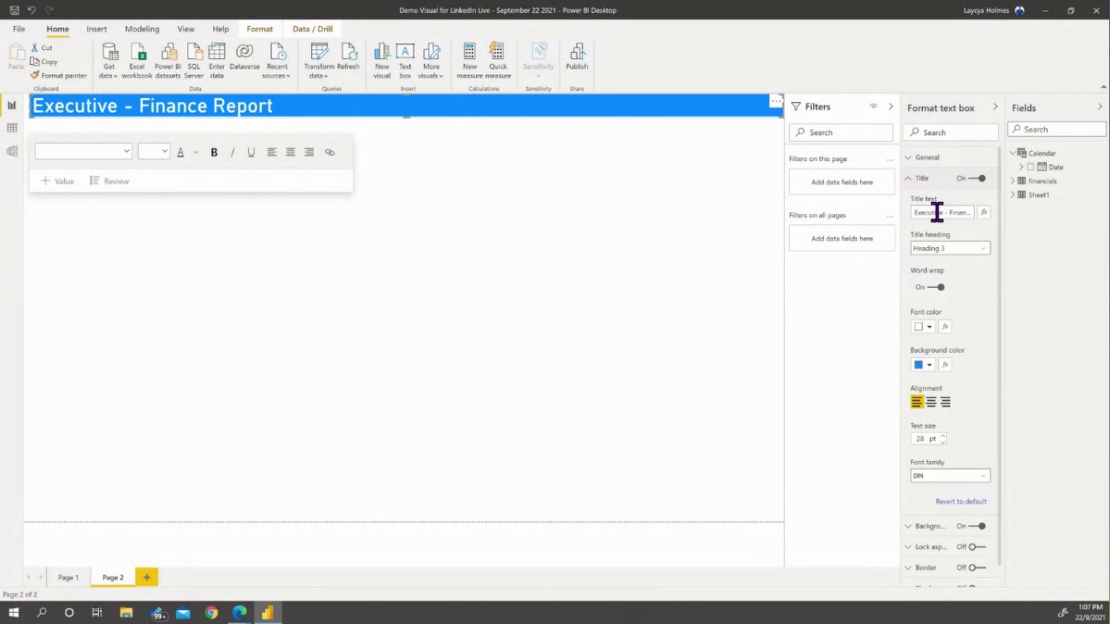
click(942, 212)
key(Delete)
key(Delete)
key(Delete)
key(Delete)
key(Delete)
key(Delete)
key(Delete)
key(Delete)
key(Delete)
text(Summary)
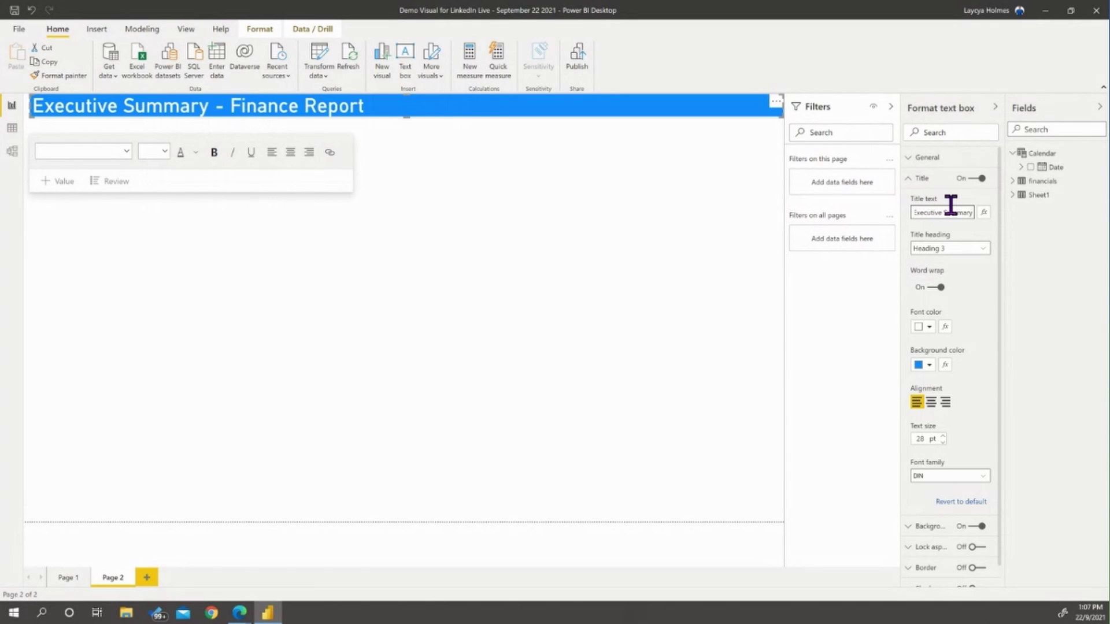
click(581, 243)
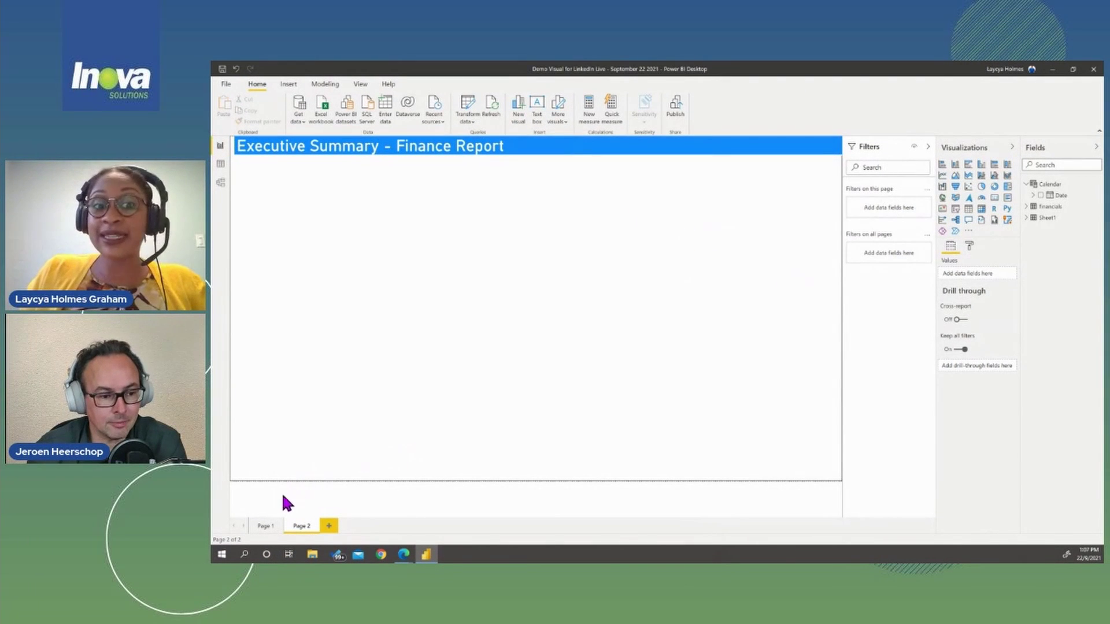
Examine the Profit by Date chart on Page 1 as a reference and return to Page 2
key(ctrl+Page_Up)
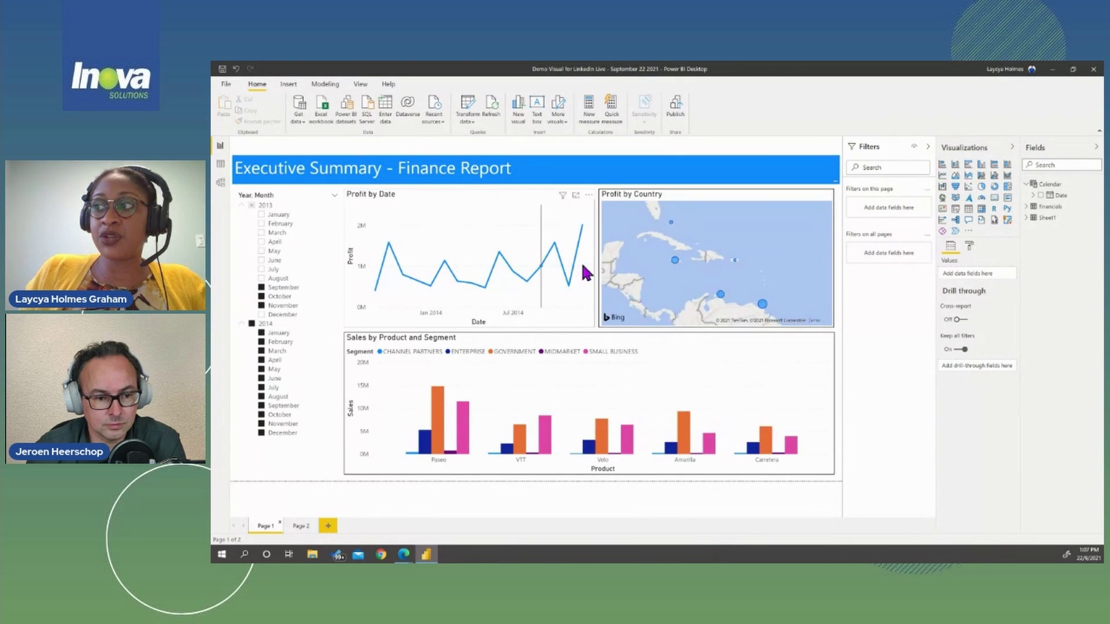
mouse_move(471, 260)
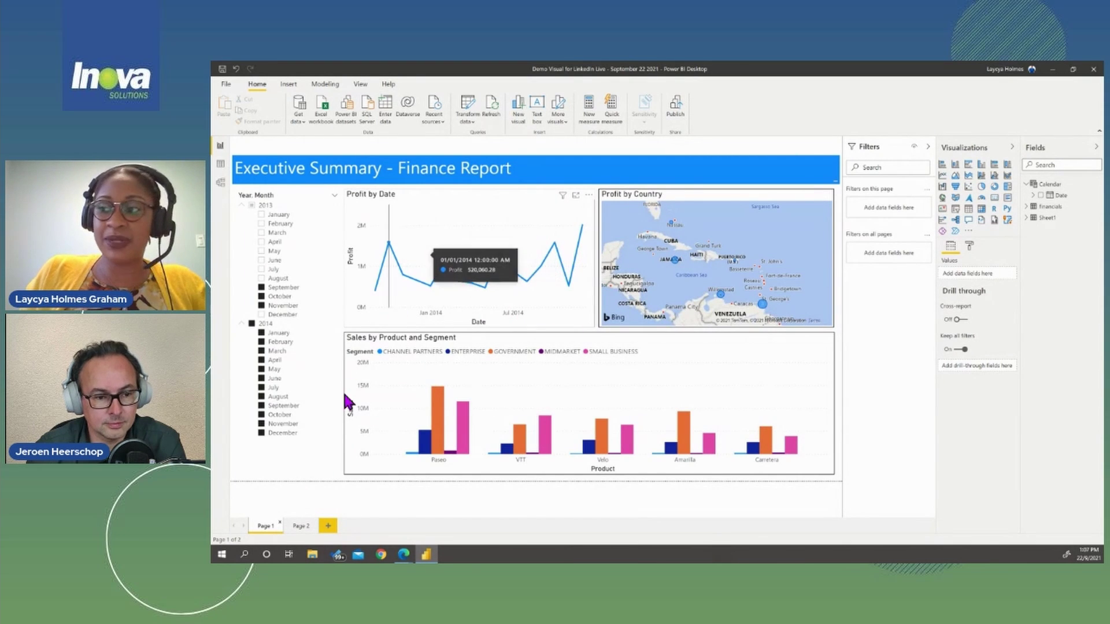
click(301, 526)
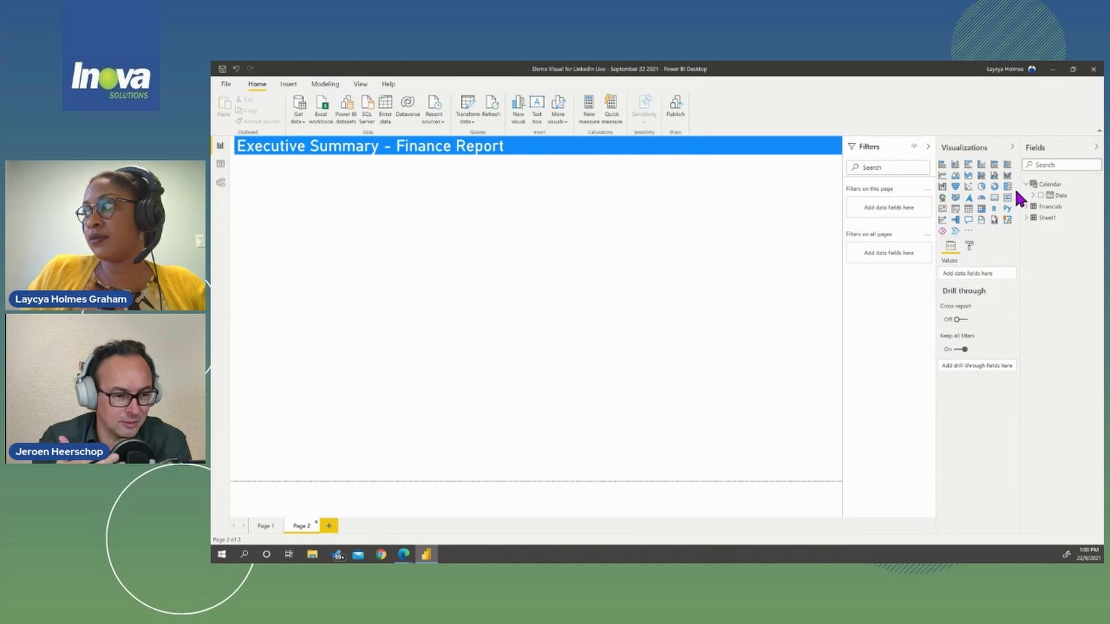
Create a table visual below the banner from the Date and Profit fields of the financials table
click(1026, 207)
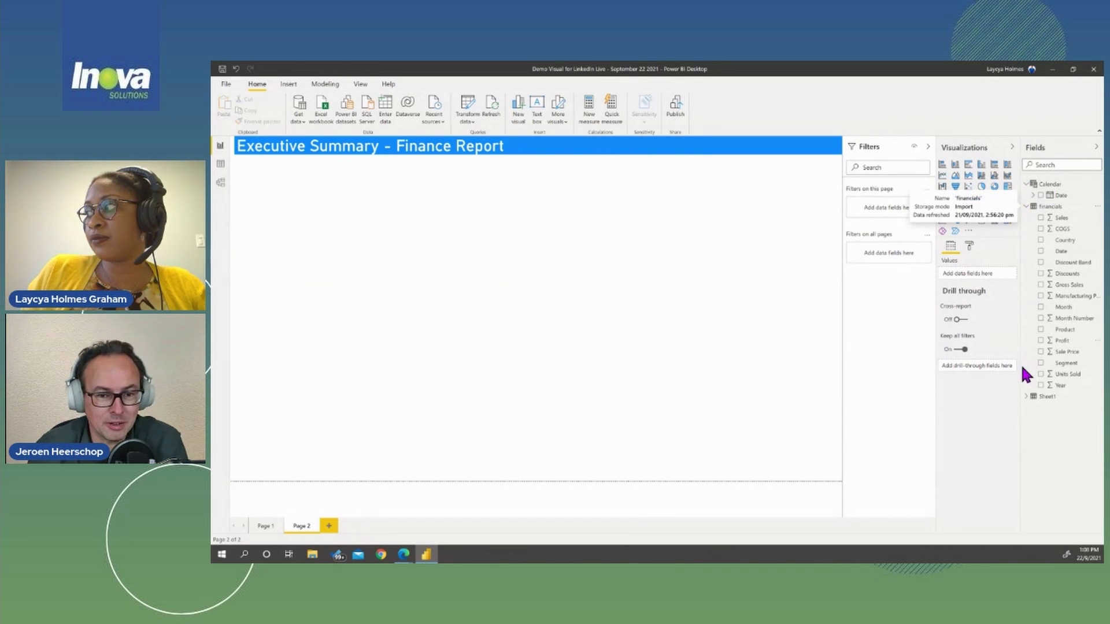
click(1026, 397)
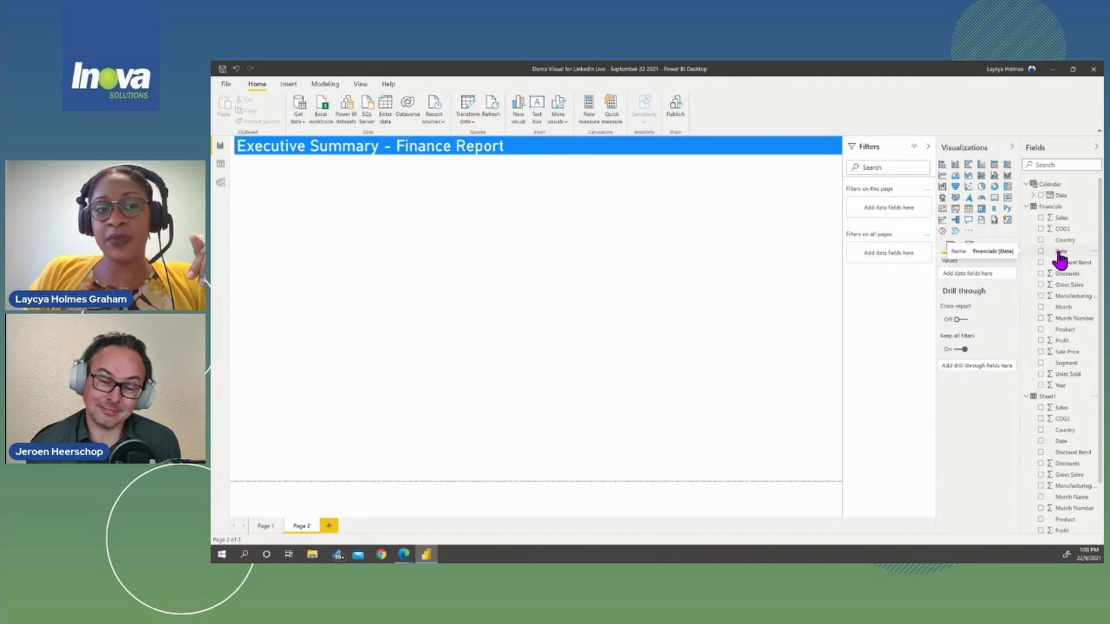
drag(1059, 254, 263, 183)
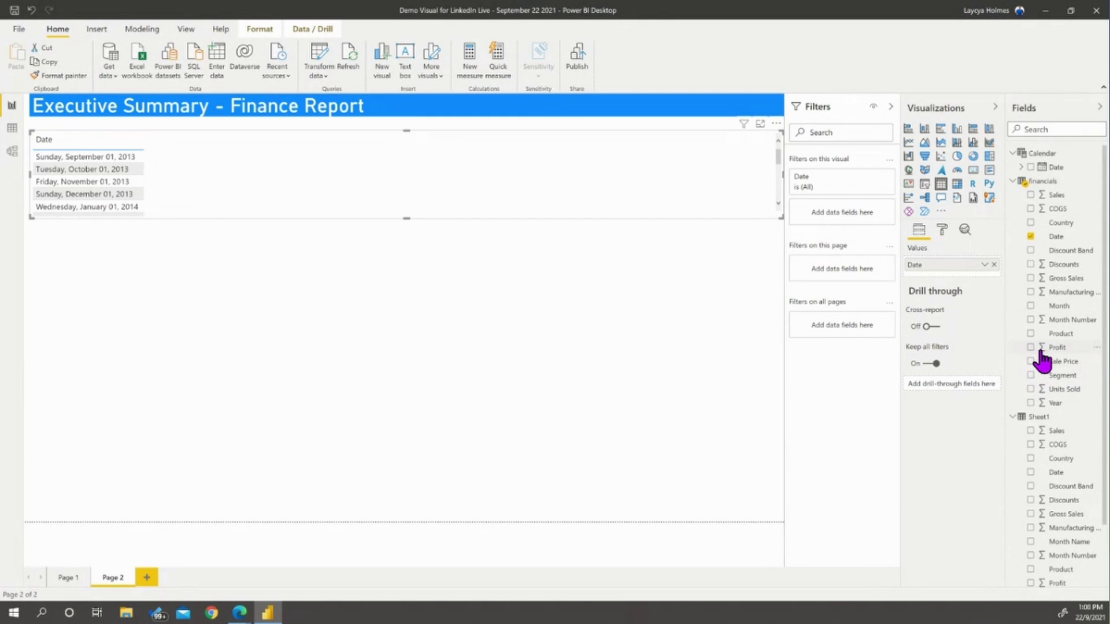
drag(1043, 354, 85, 184)
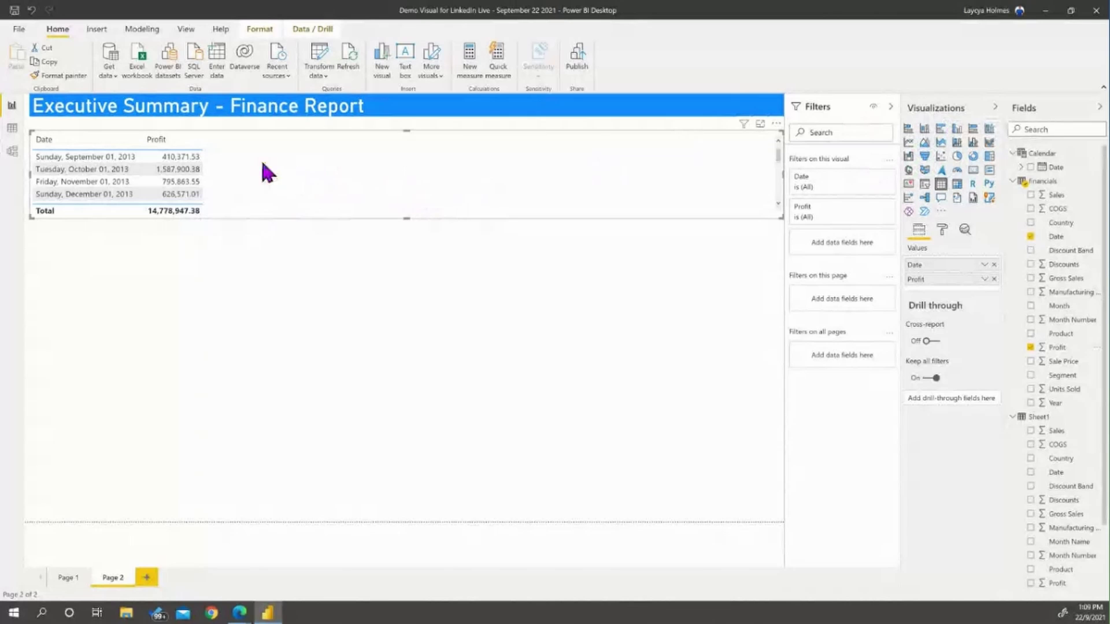
Convert the Date and Profit table to a line chart and resize it to slightly under half the page width, making it taller
click(909, 145)
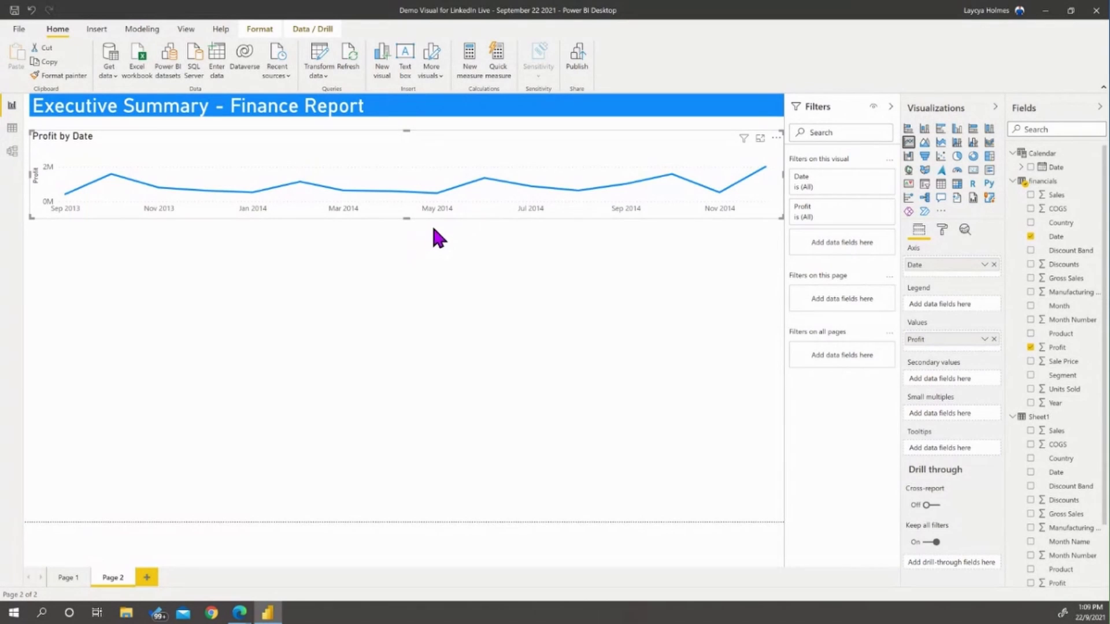
drag(407, 218, 394, 283)
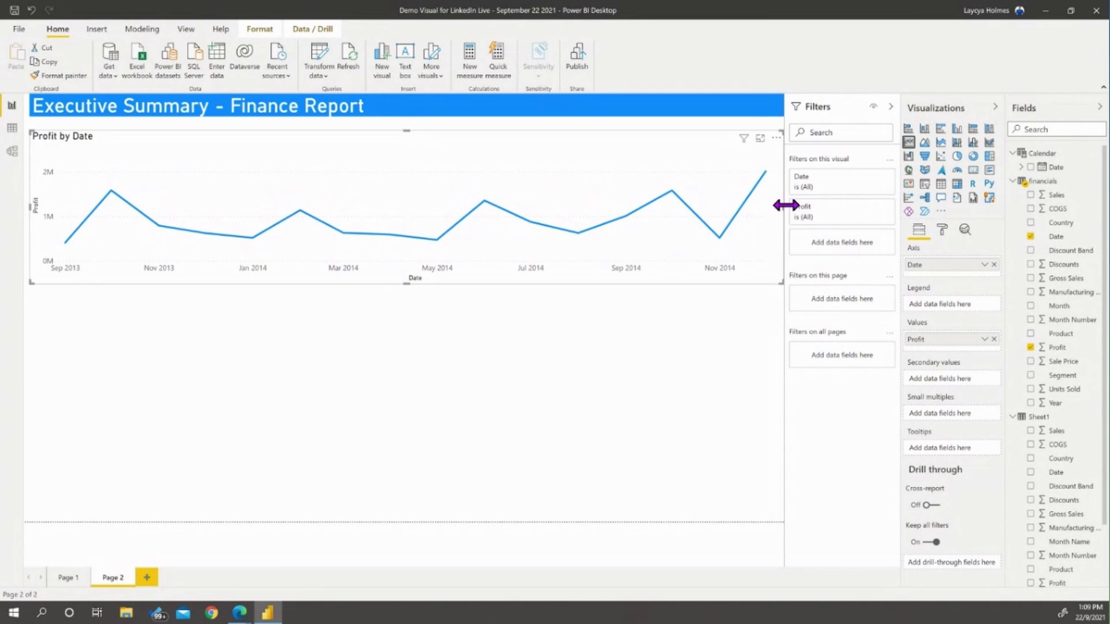
drag(786, 205, 289, 206)
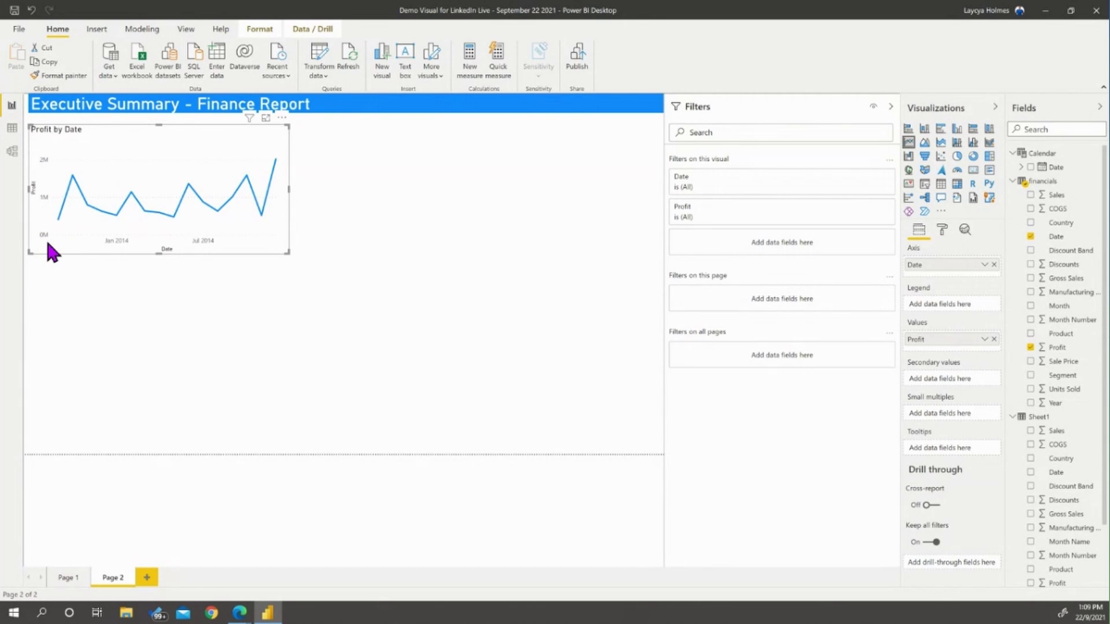
mouse_move(262, 236)
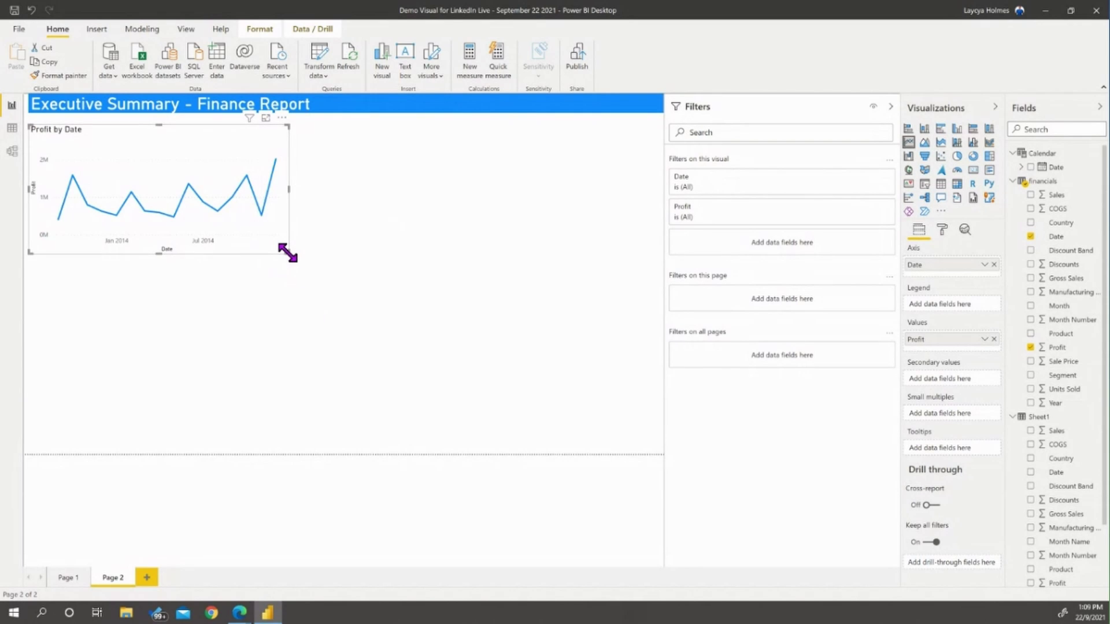
drag(287, 253, 317, 272)
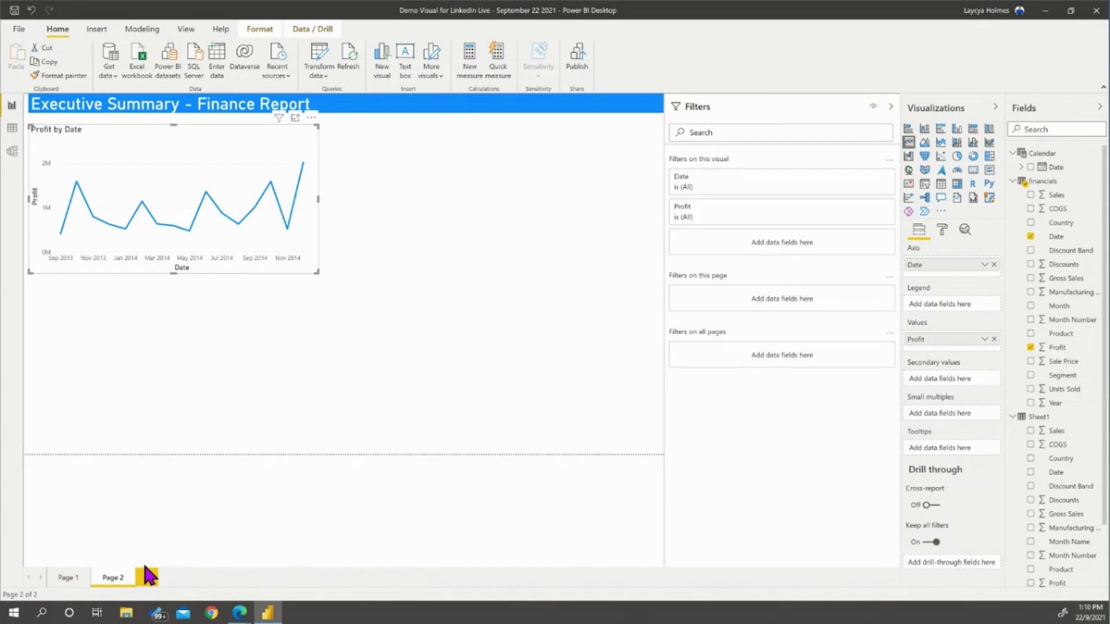
Examine the Profit by Country map on Page 1 and return to Page 2
click(67, 580)
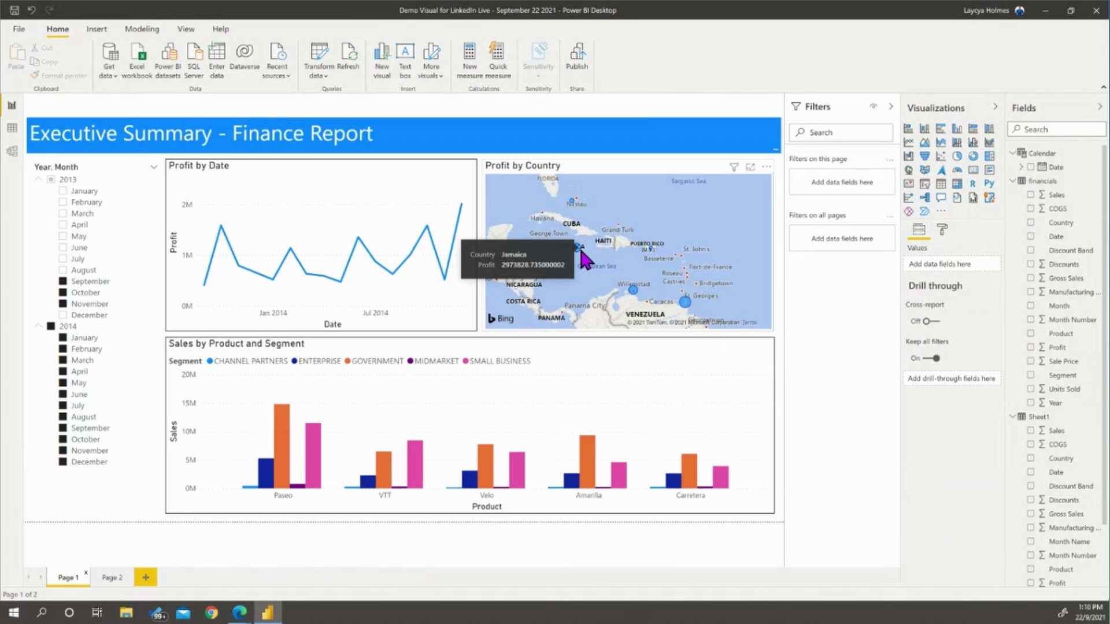
click(109, 580)
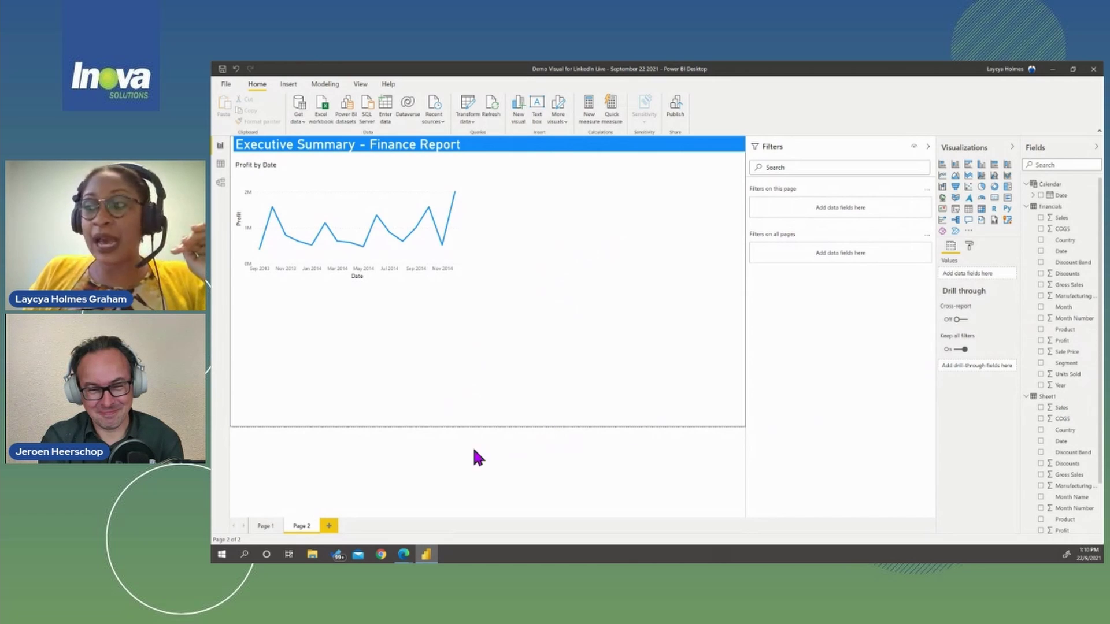
Add a Profit by Country map beside the line chart on Page 2, using the Profit and Country fields of Sheet1
click(269, 527)
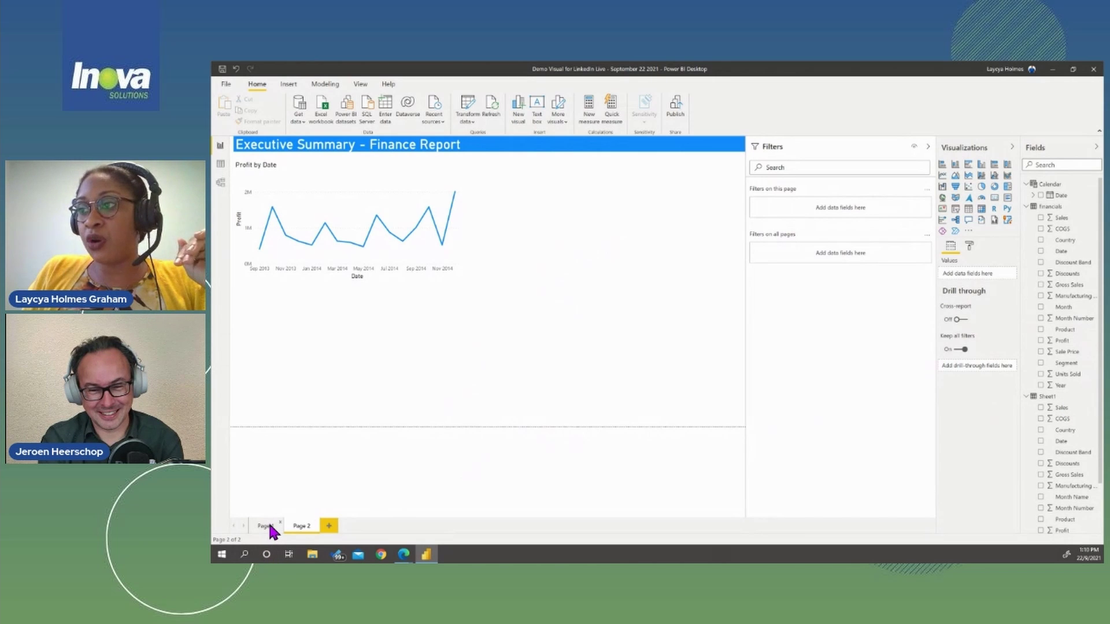
click(299, 527)
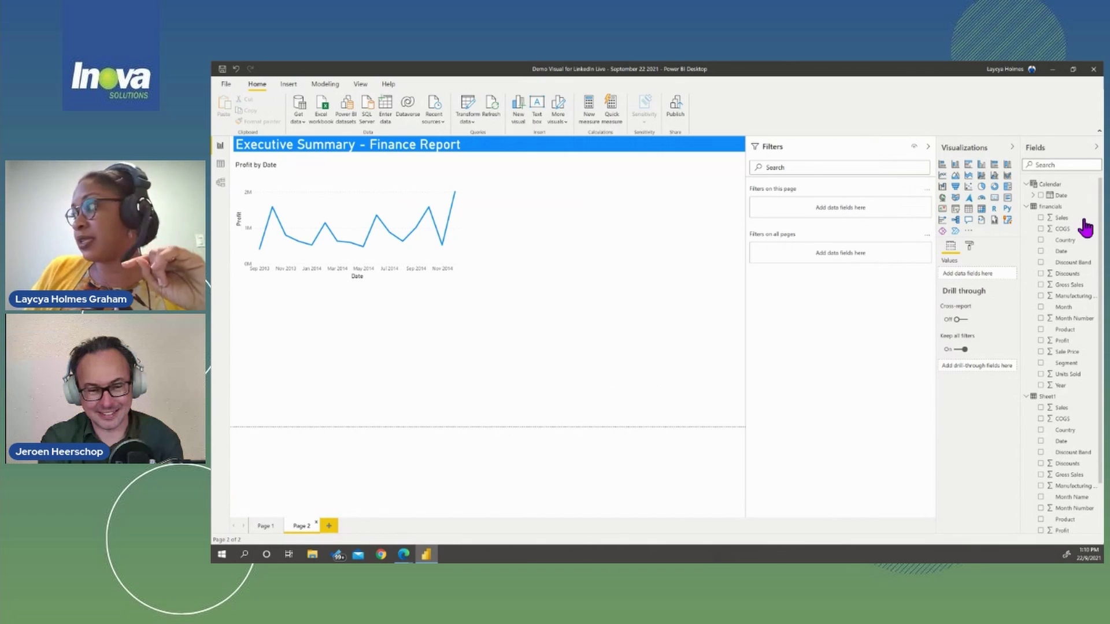
scroll(1060, 453, down, 1)
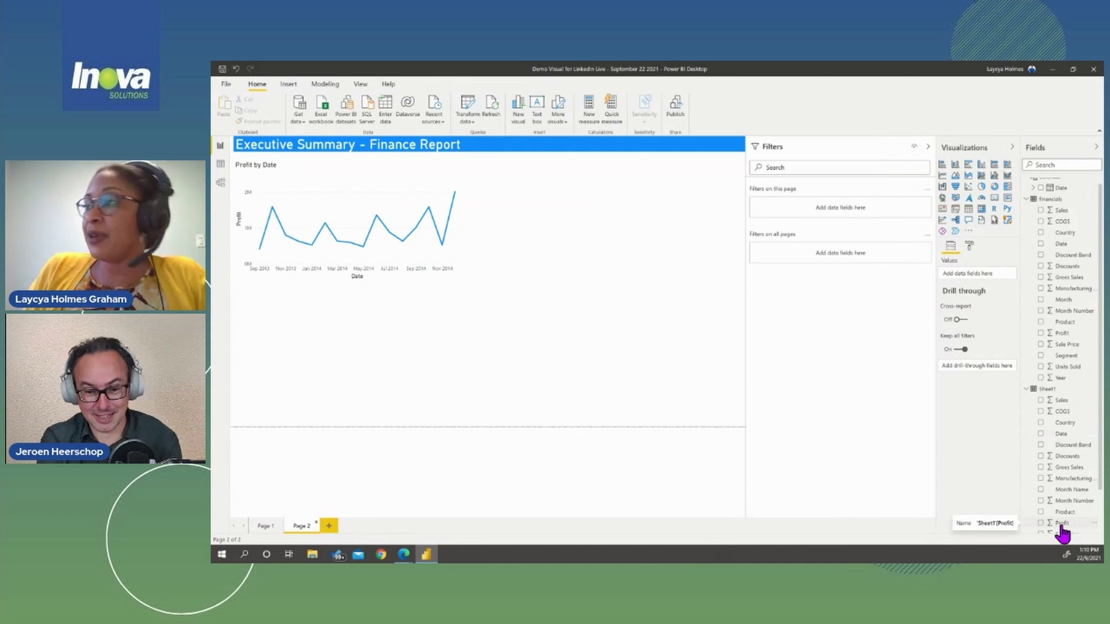
drag(1061, 524, 598, 200)
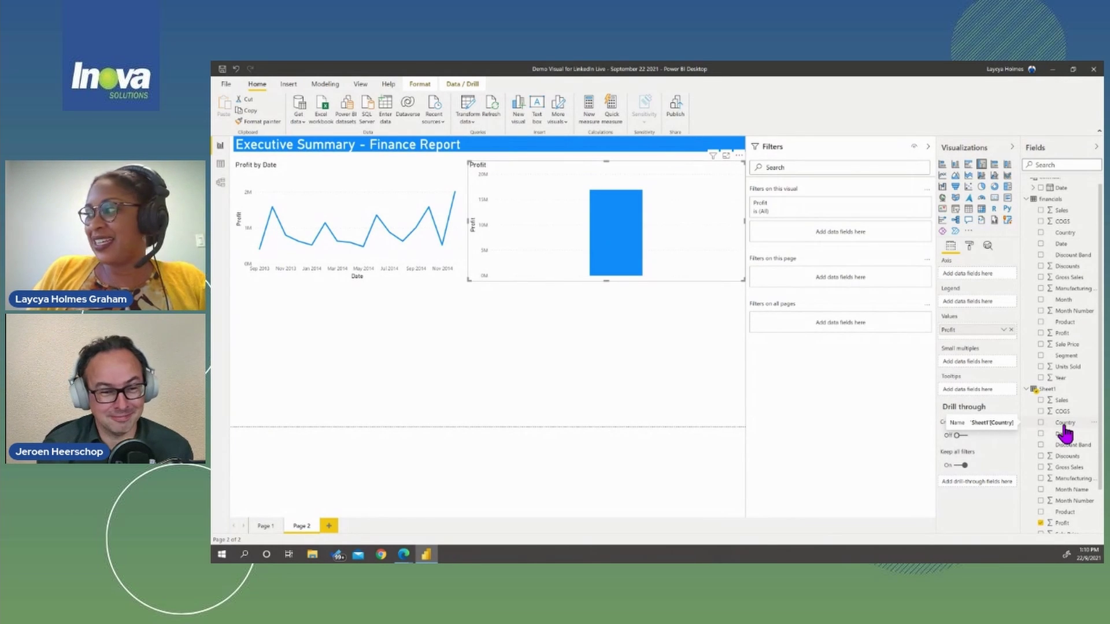
drag(1061, 434, 583, 209)
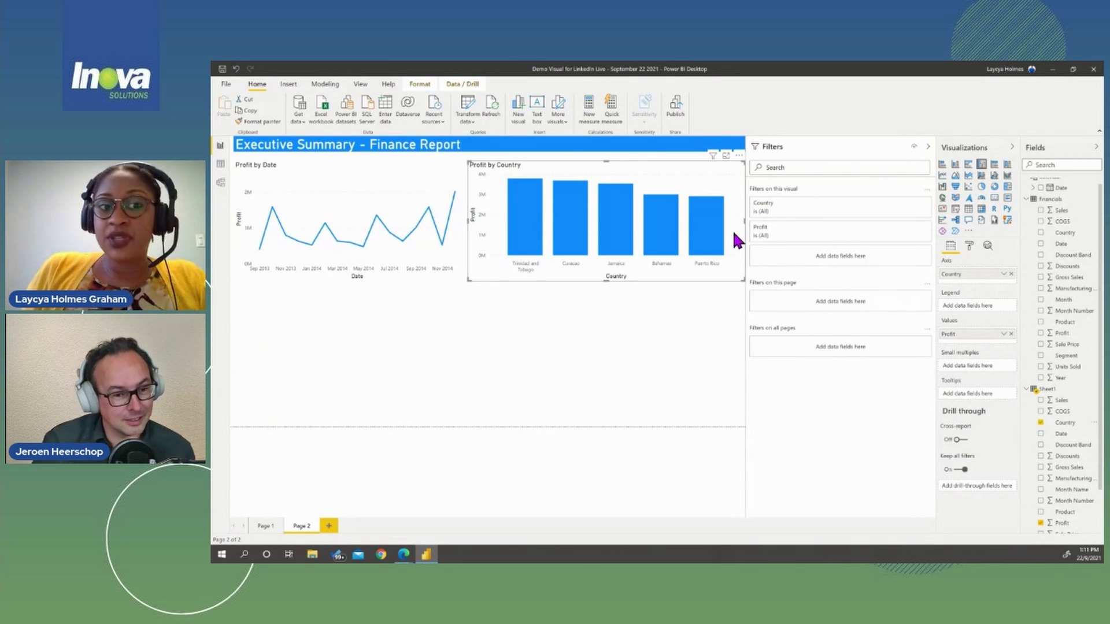
mouse_move(542, 207)
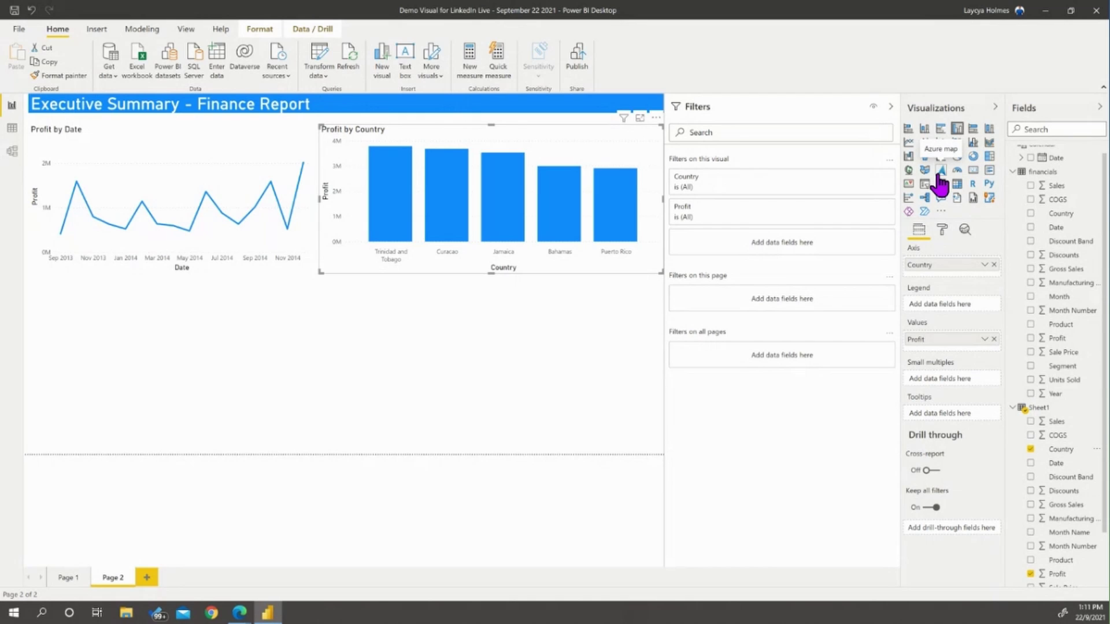
click(908, 171)
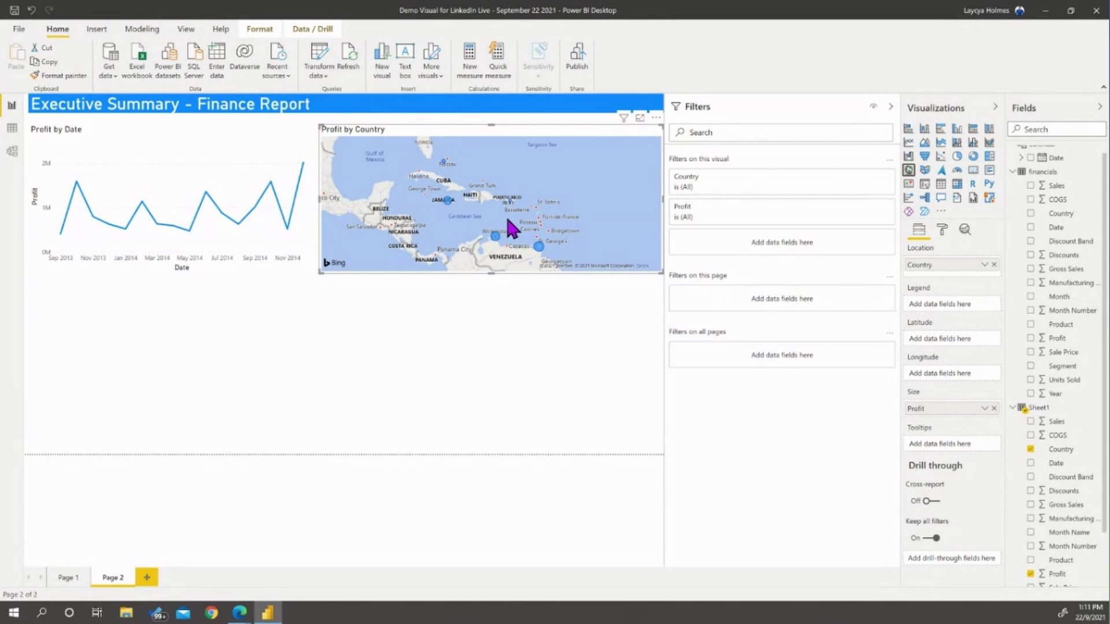
Examine the Caribbean countries and their profit bubbles up close on the Profit by Country map
scroll(511, 228, up, 3)
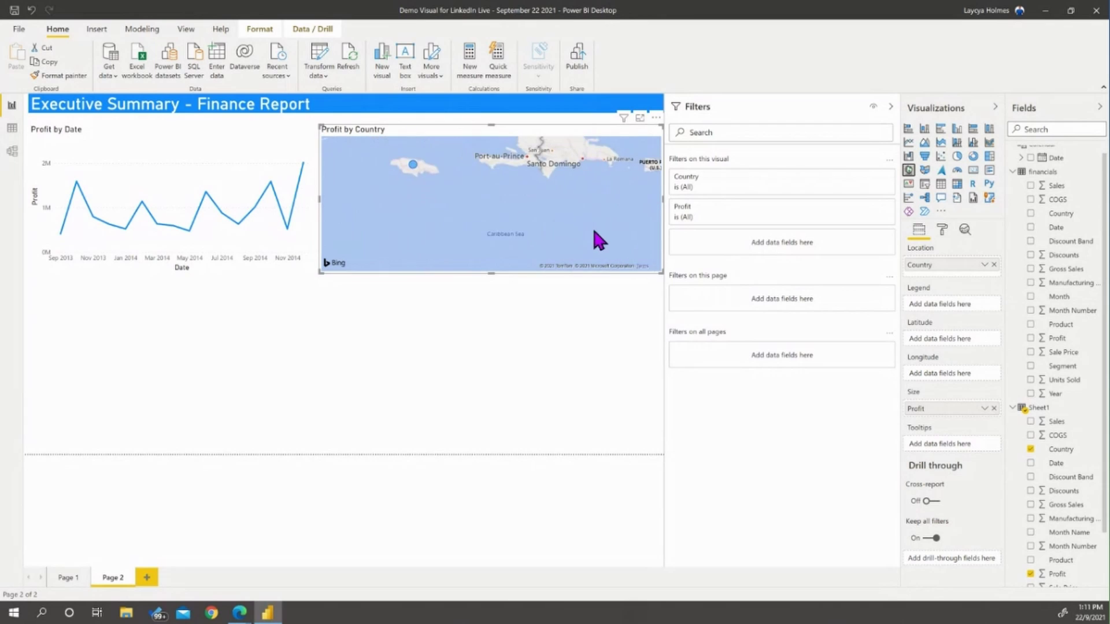
drag(470, 218, 495, 255)
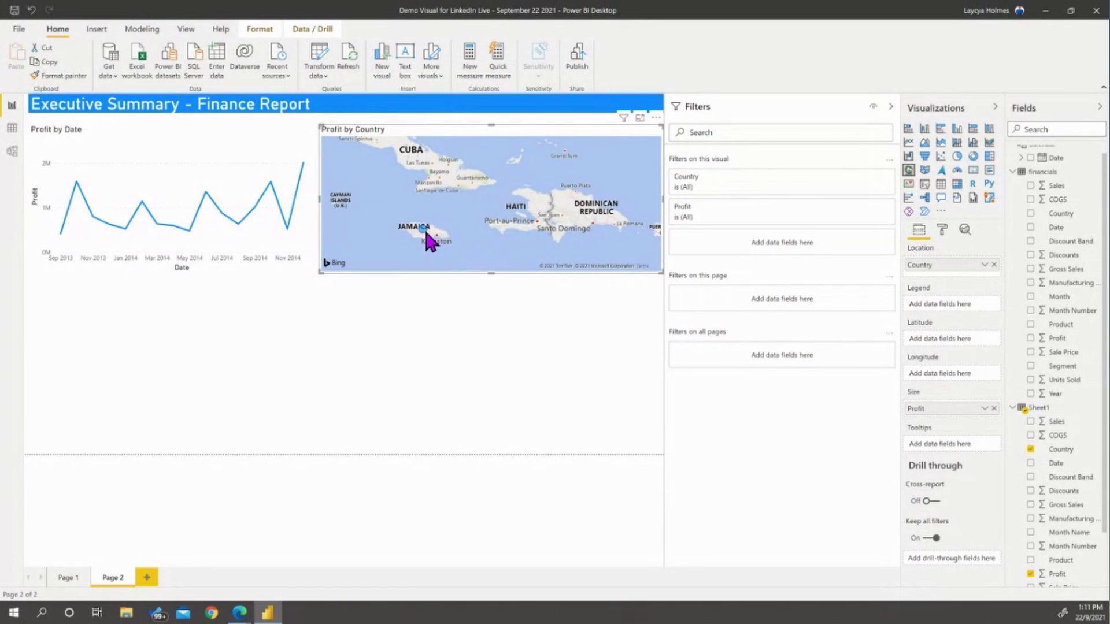
drag(619, 250, 509, 189)
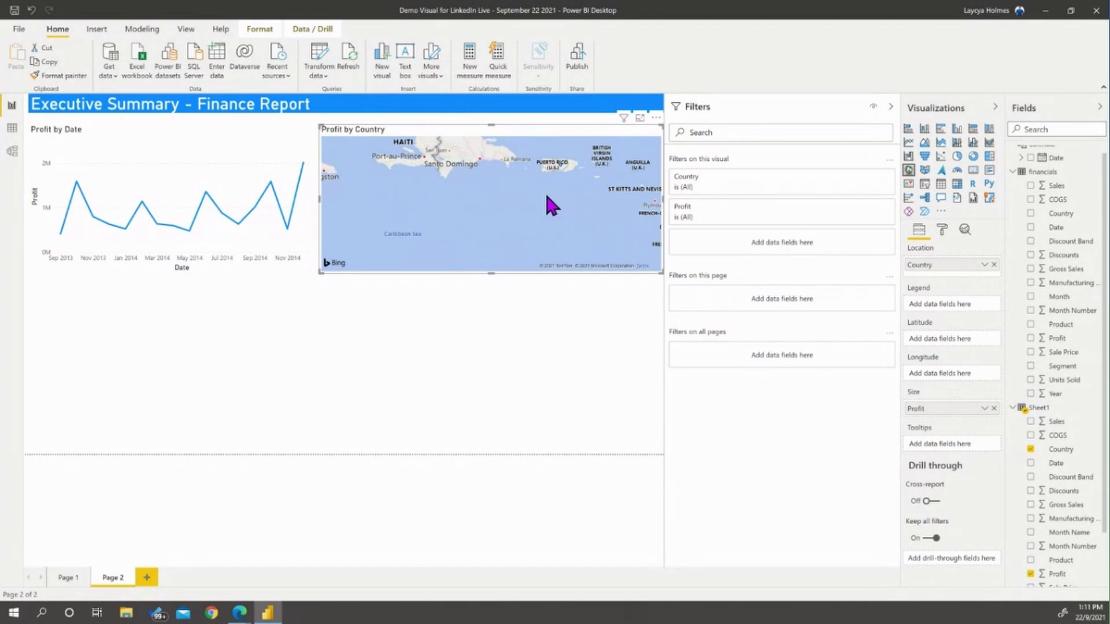
scroll(547, 196, down, 2)
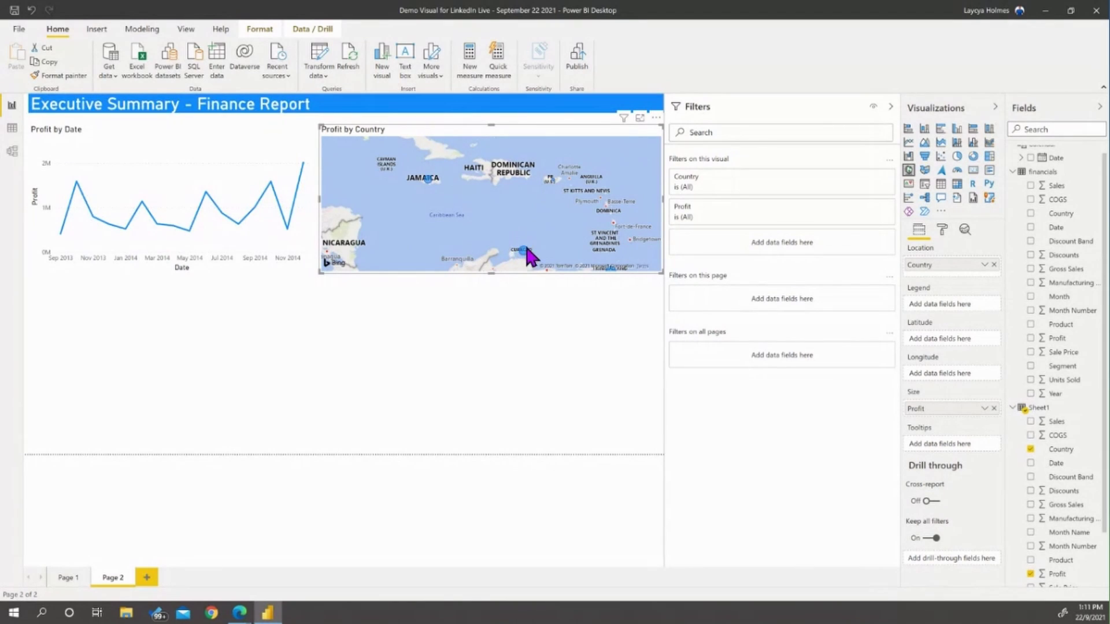
scroll(626, 214, up, 2)
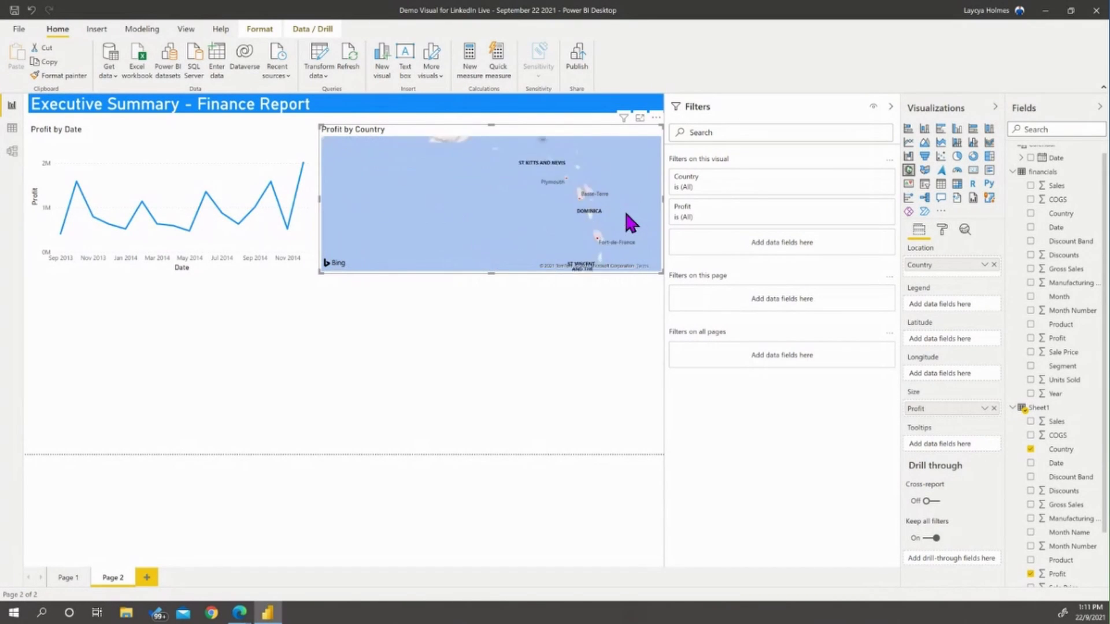
scroll(626, 215, down, 2)
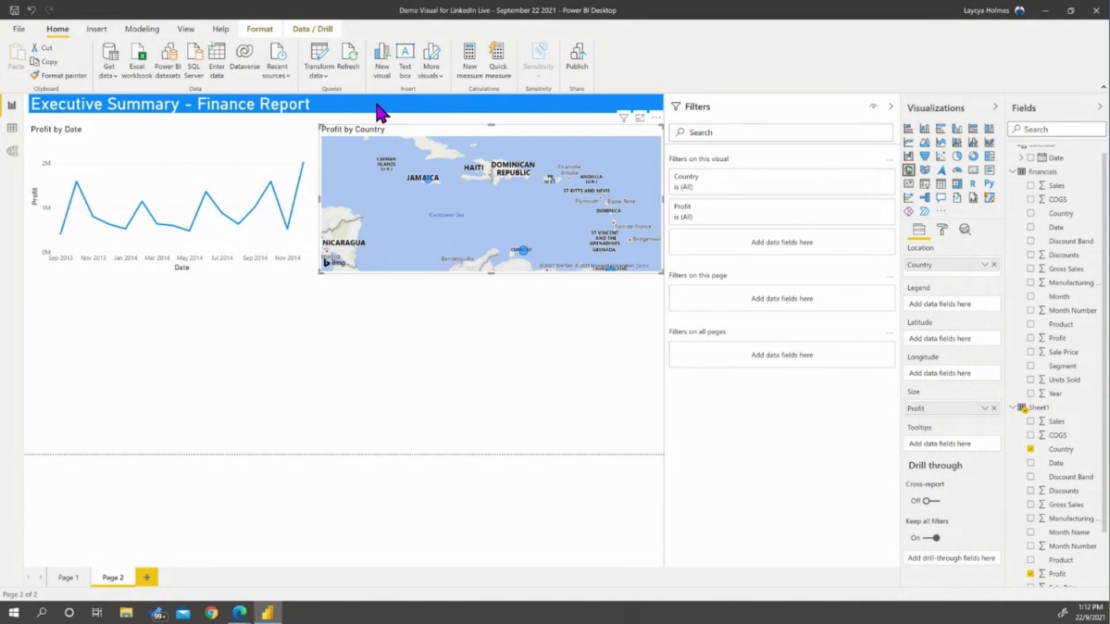
Open the Power Query Editor and view the filter options of the Country column in the financials query
click(326, 77)
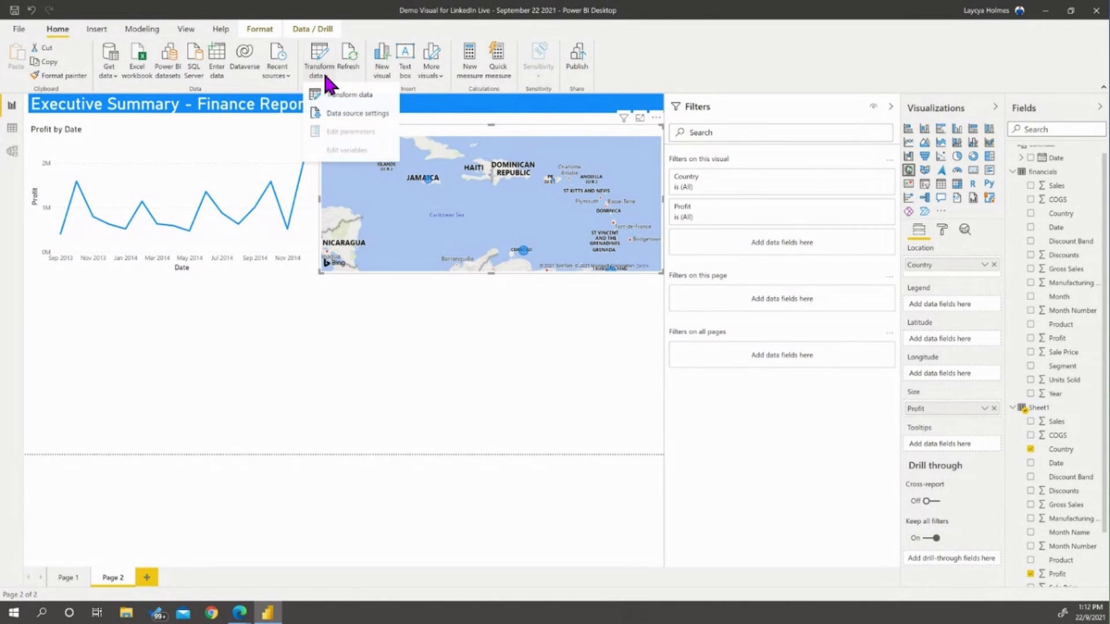
click(347, 96)
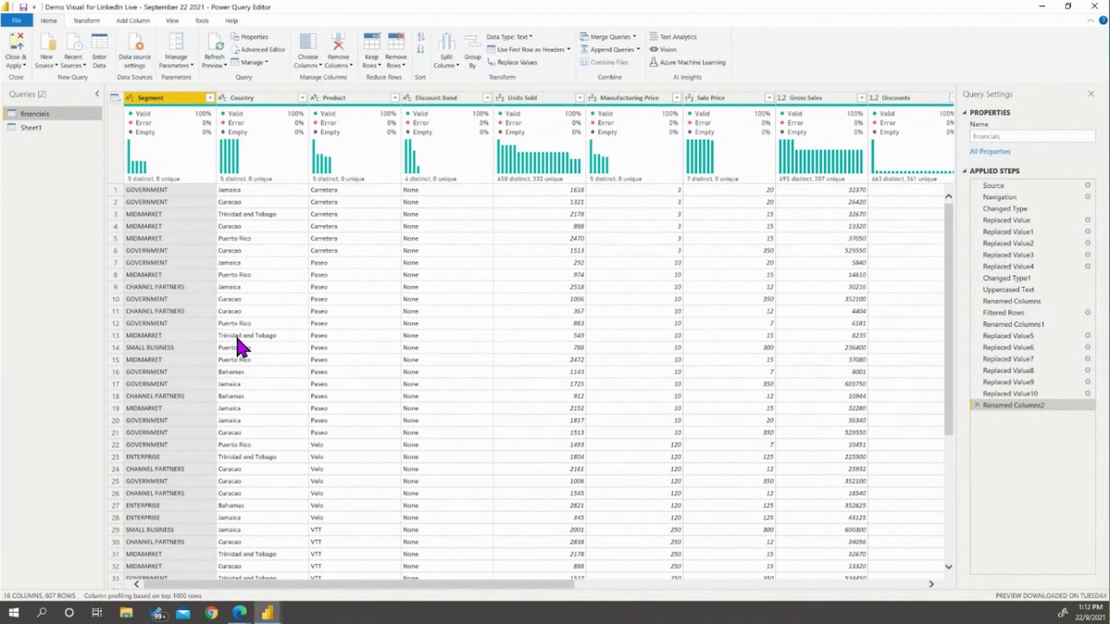
click(302, 98)
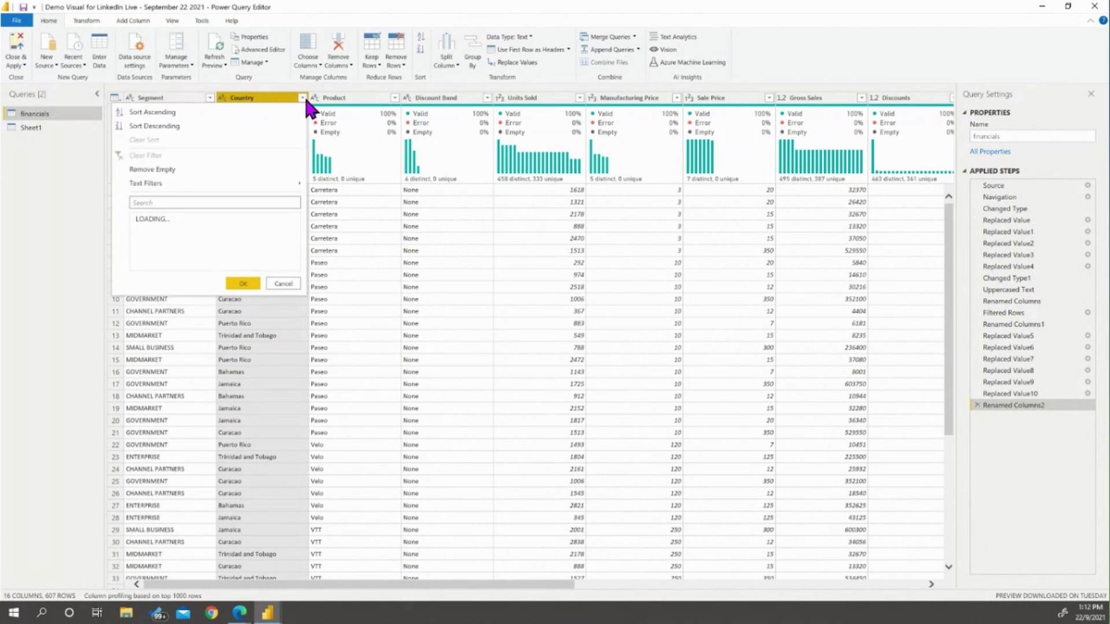
click(276, 292)
right_click(265, 97)
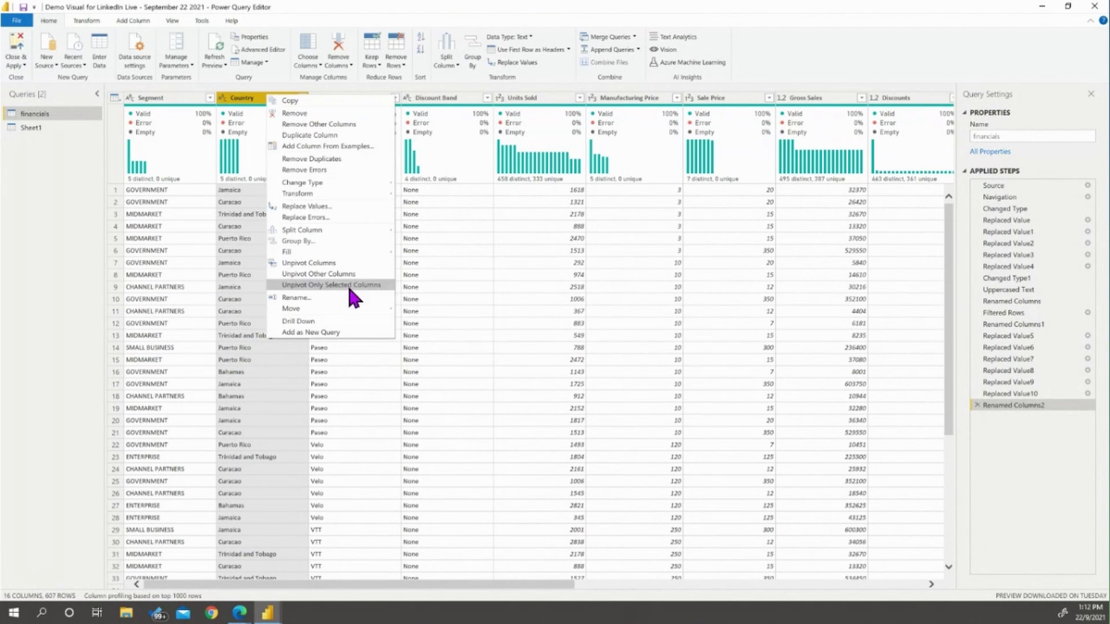
click(340, 298)
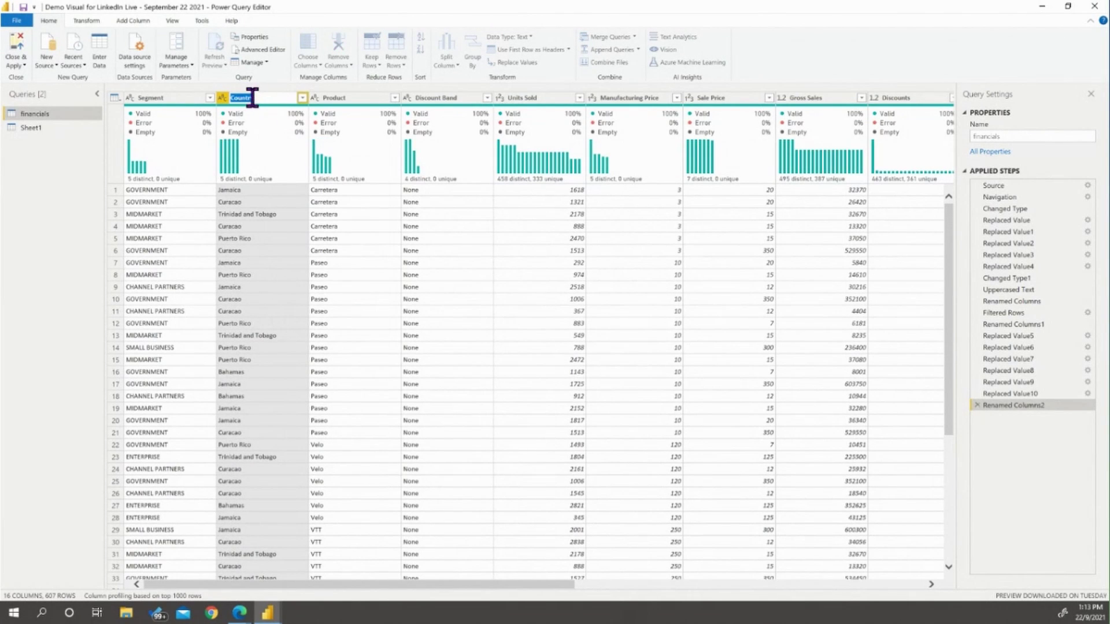
key(Return)
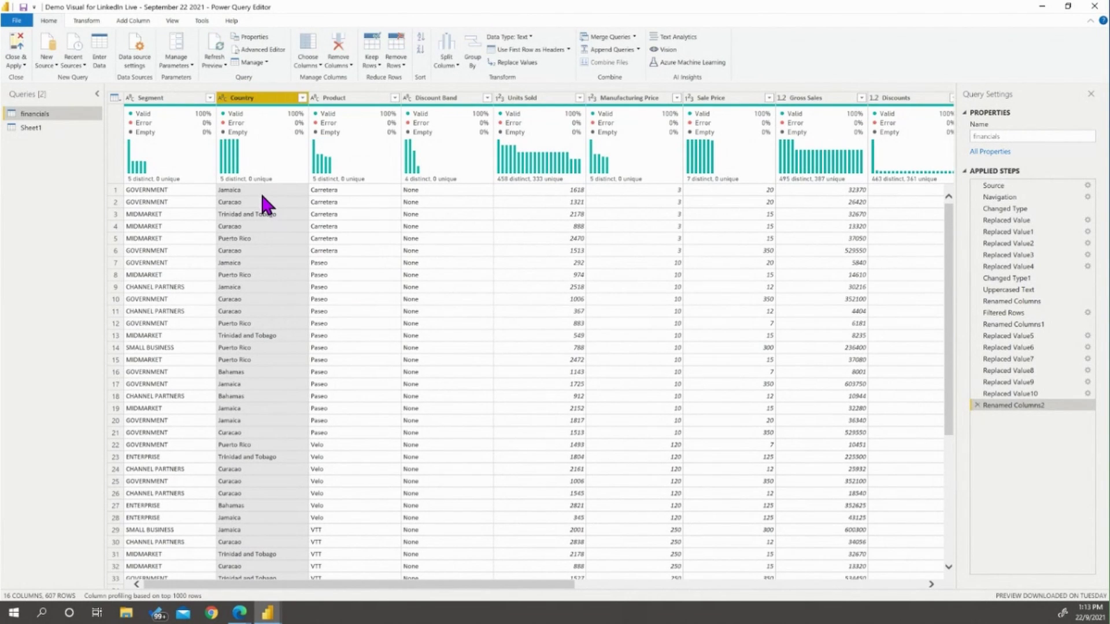
View the Replace Values options for Jamaica in the Country column without applying them, and close the Power Query Editor
right_click(261, 193)
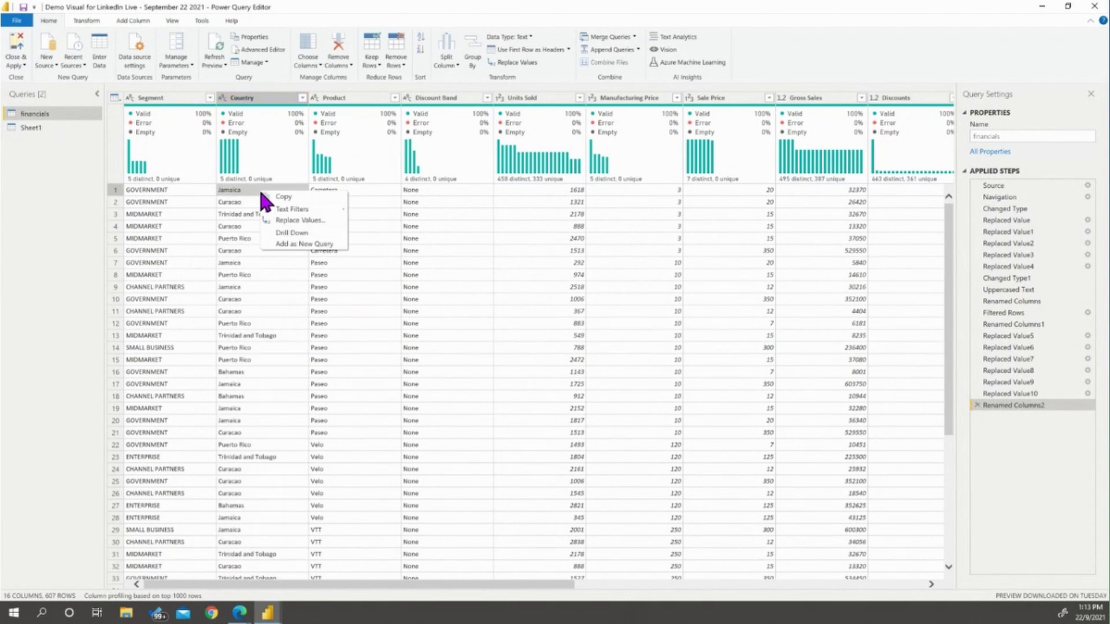
click(312, 220)
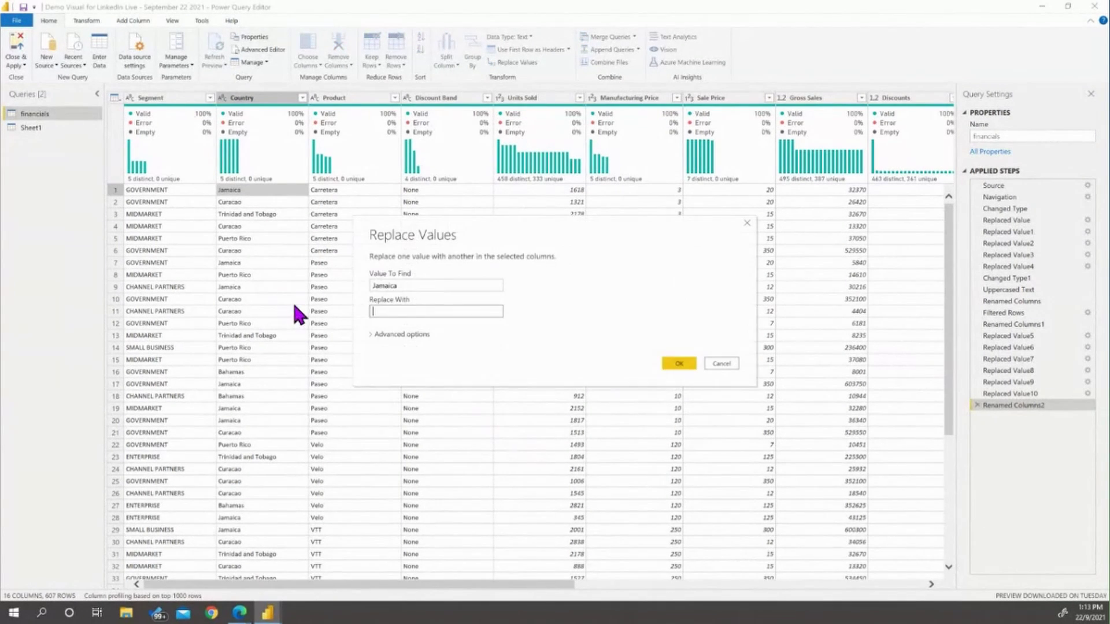
click(413, 285)
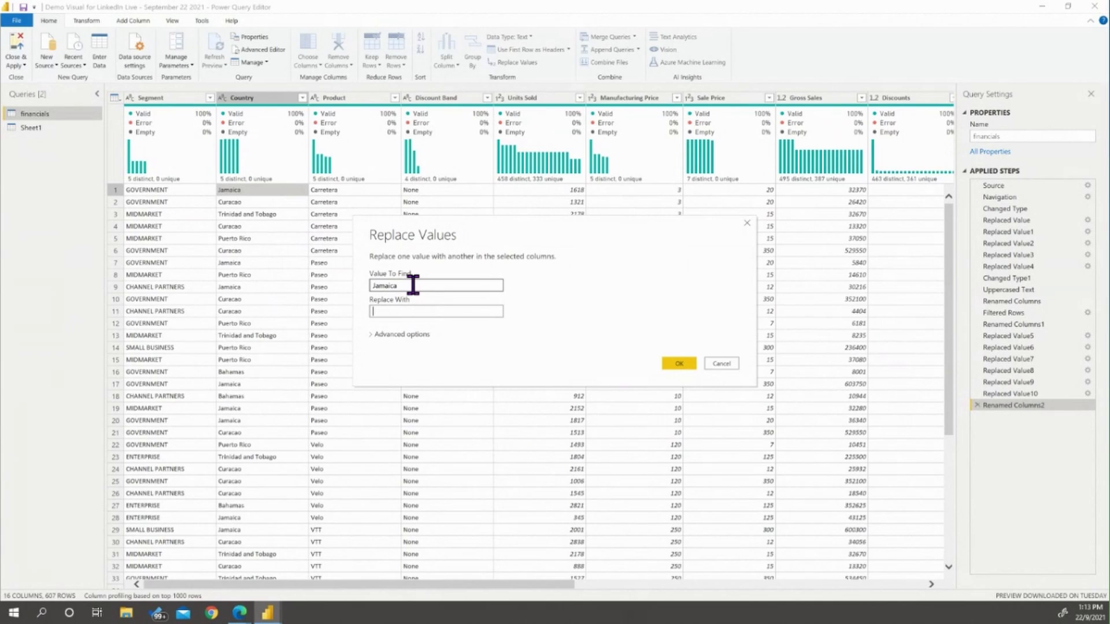
key(Tab)
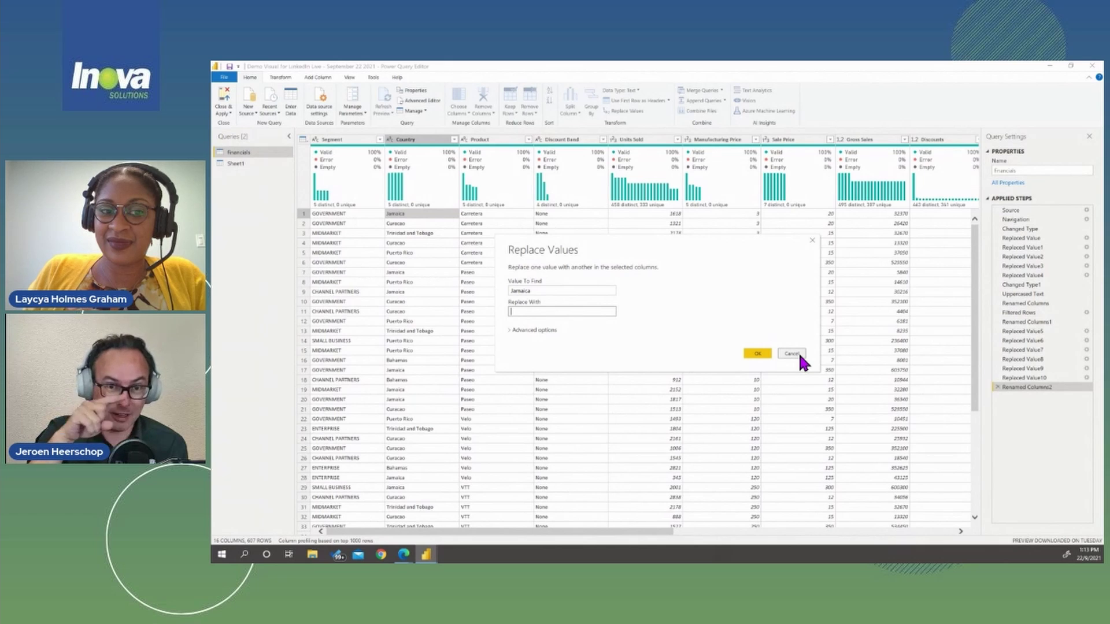
click(791, 353)
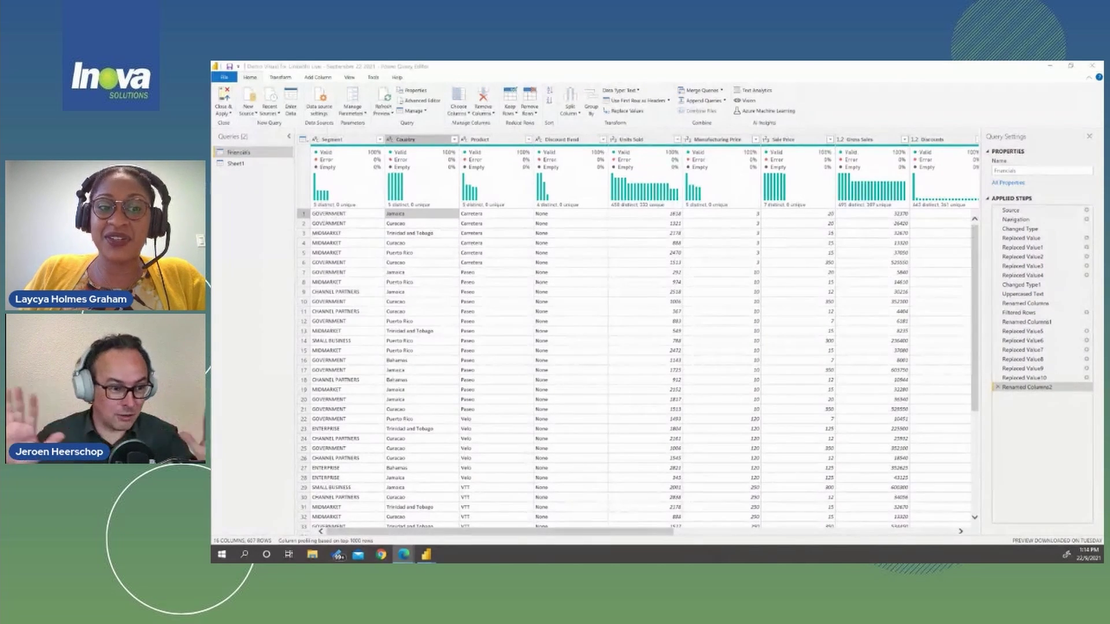
click(218, 370)
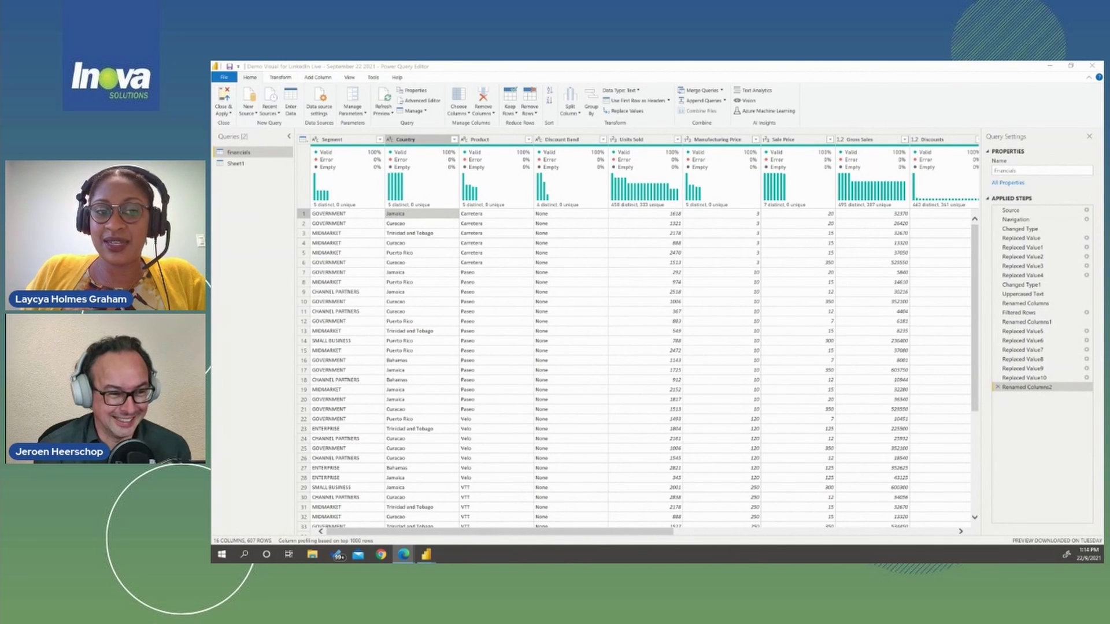
click(229, 115)
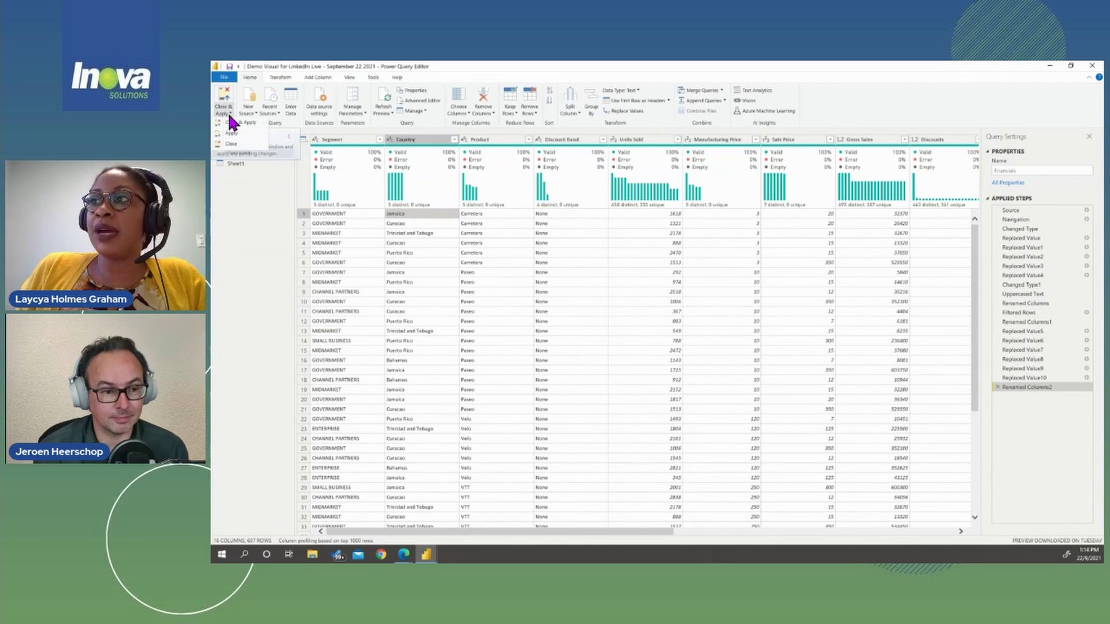
click(234, 146)
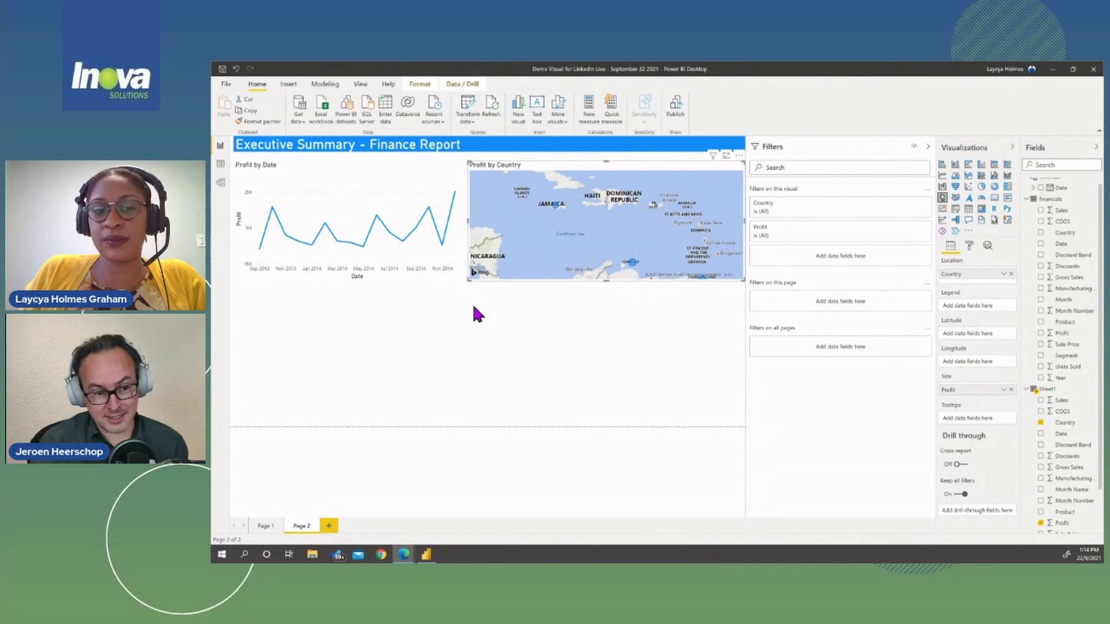
Try the Profit by Country visual as a stacked bar chart and restore it to a map
click(416, 256)
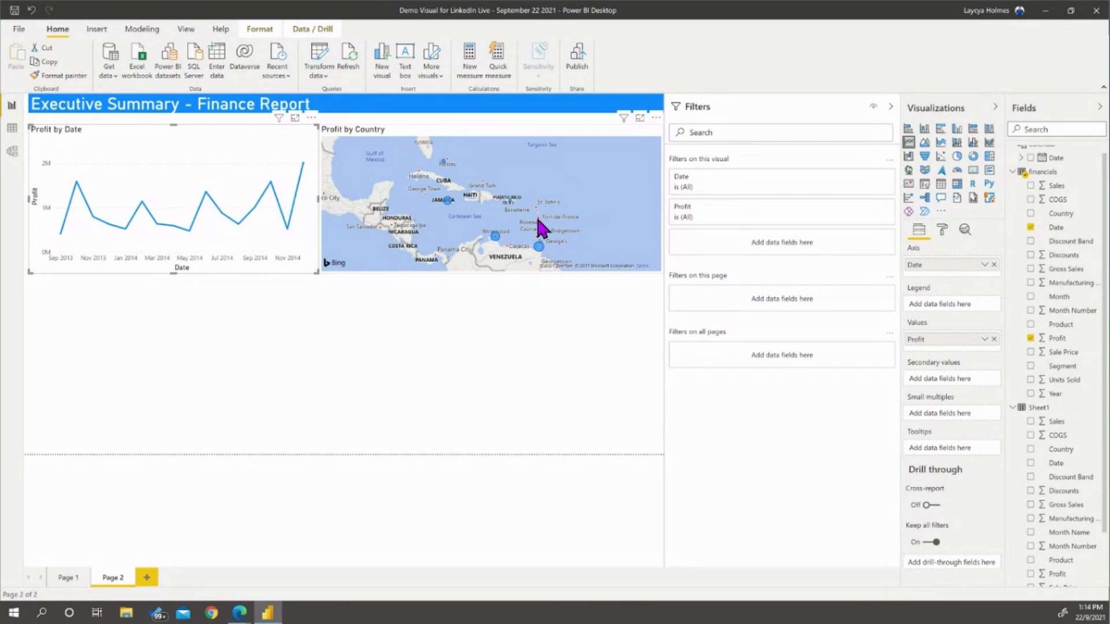
click(925, 128)
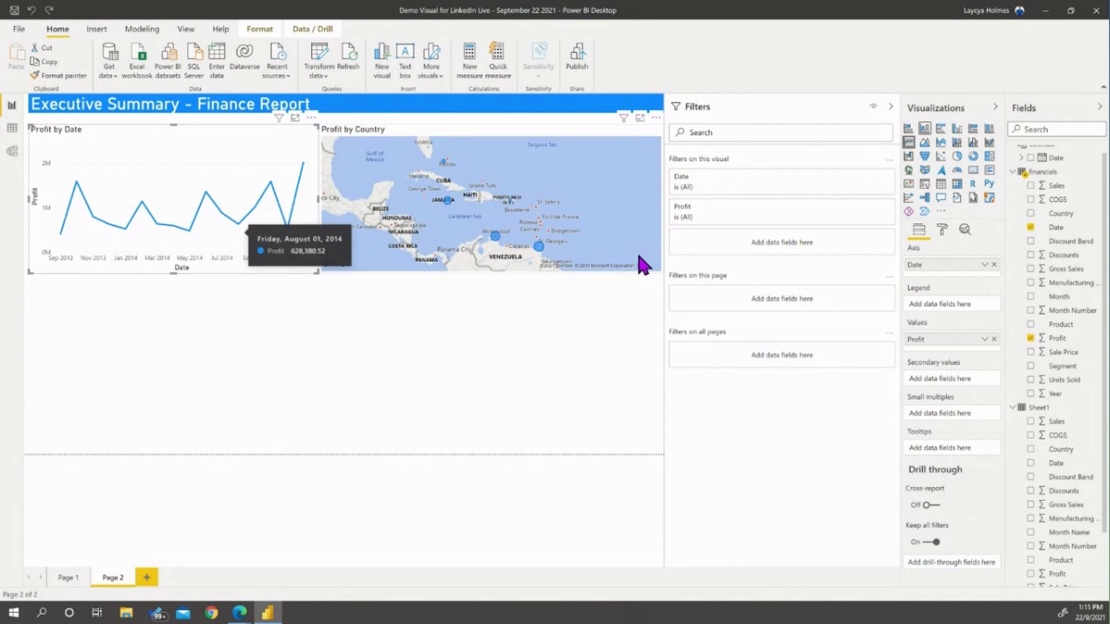
click(571, 194)
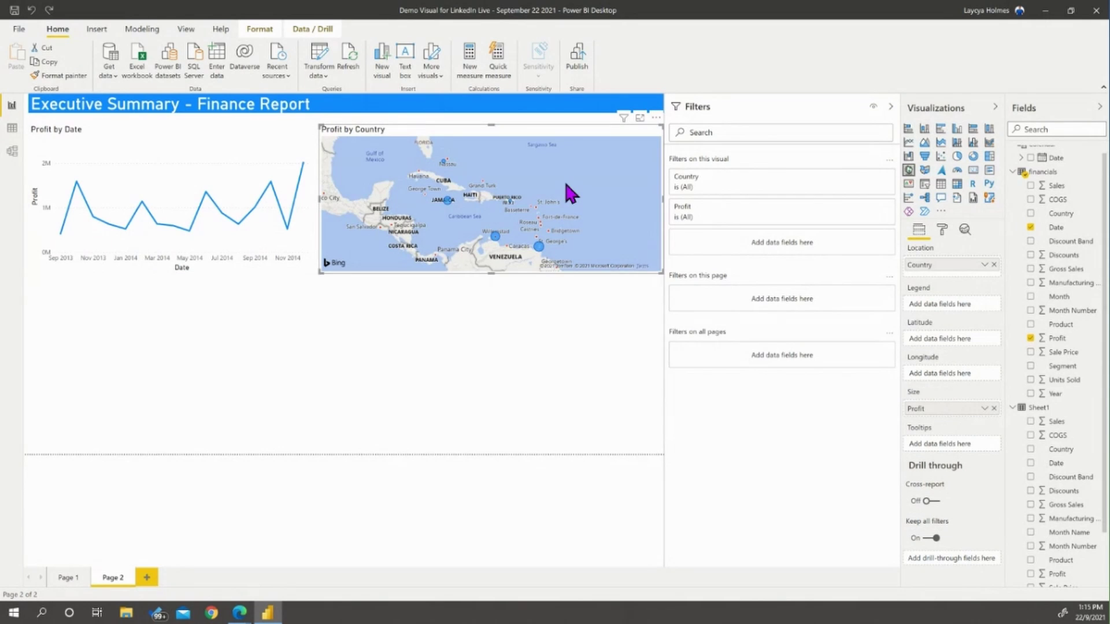
click(910, 131)
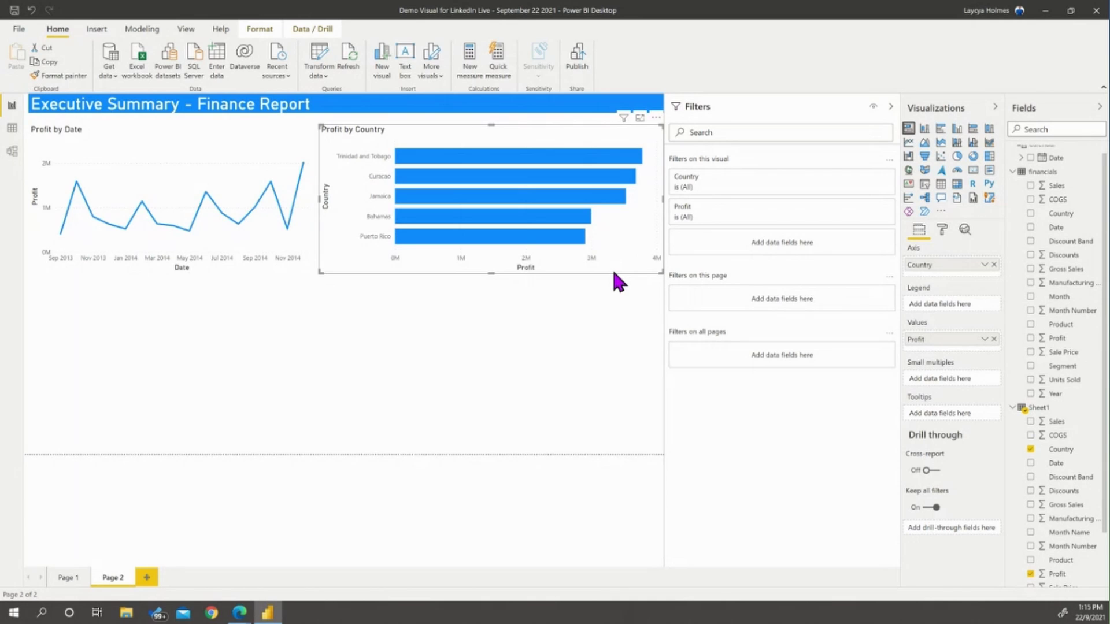
click(909, 171)
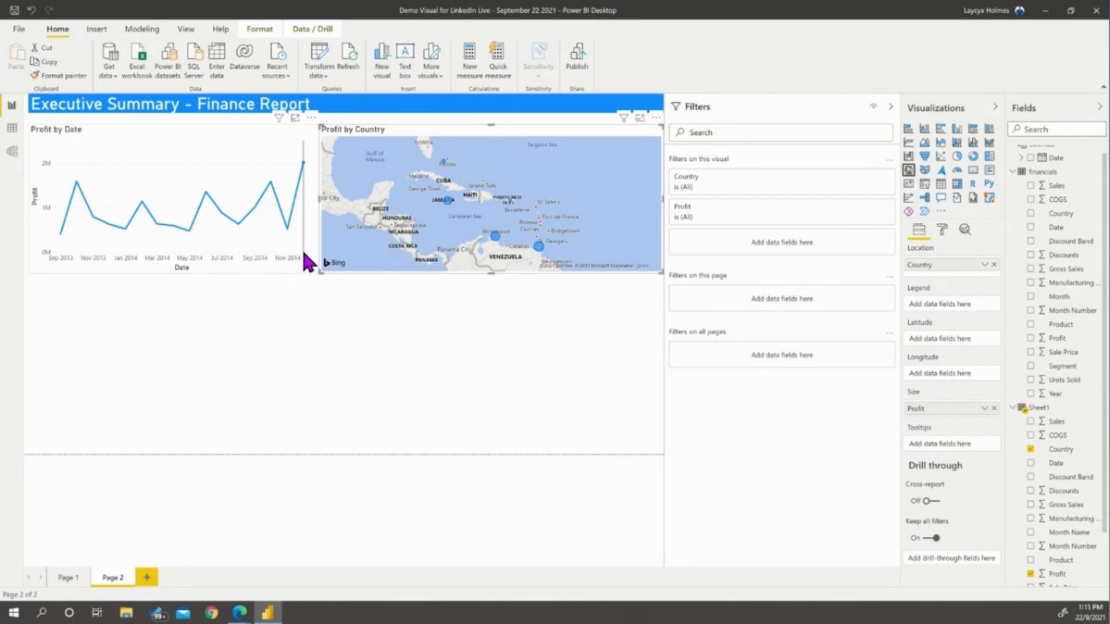
Examine the Sales by Product and Segment chart on Page 1 as a reference and return to Page 2
mouse_move(304, 263)
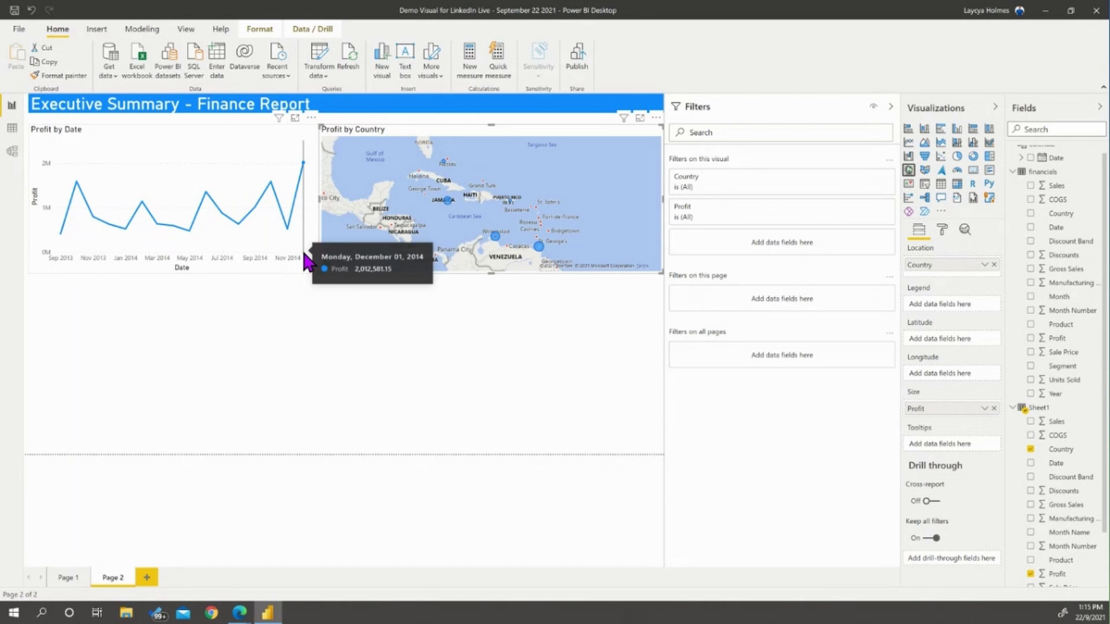
click(64, 575)
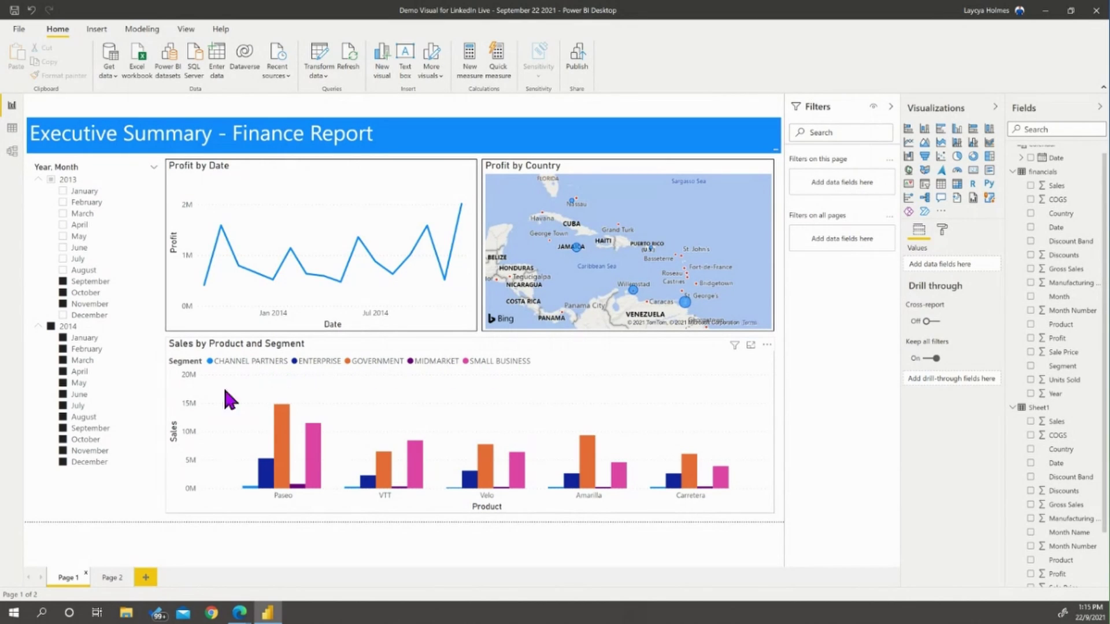
click(114, 578)
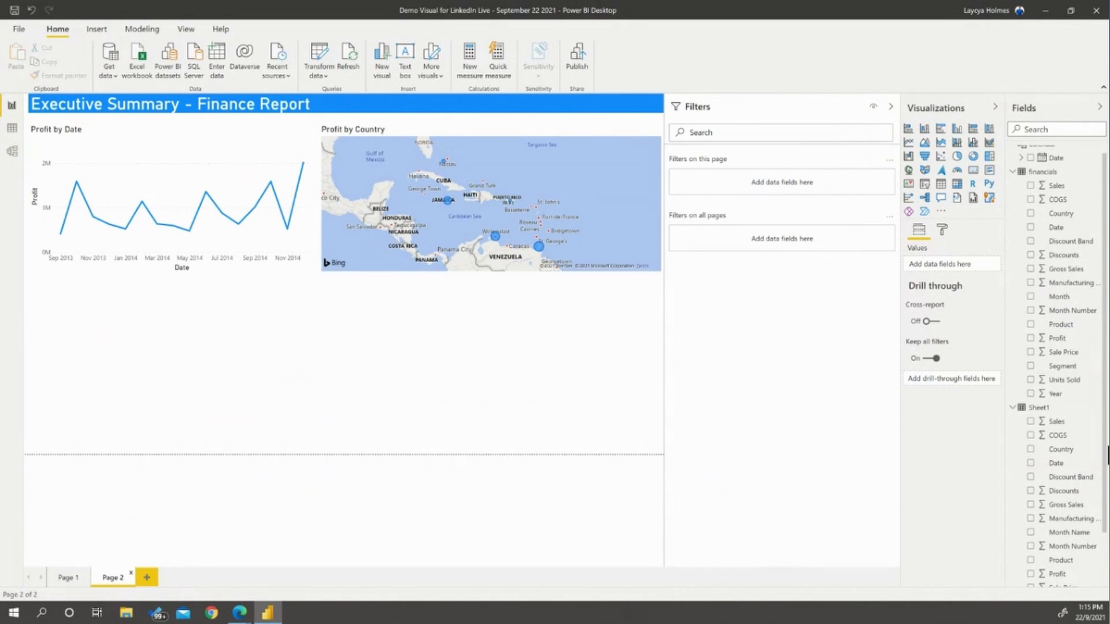
Create a column chart of Sheet1 Sales by Segment with Product as legend beneath the Profit visuals on Page 2, widened to the page width
drag(1106, 442, 1104, 515)
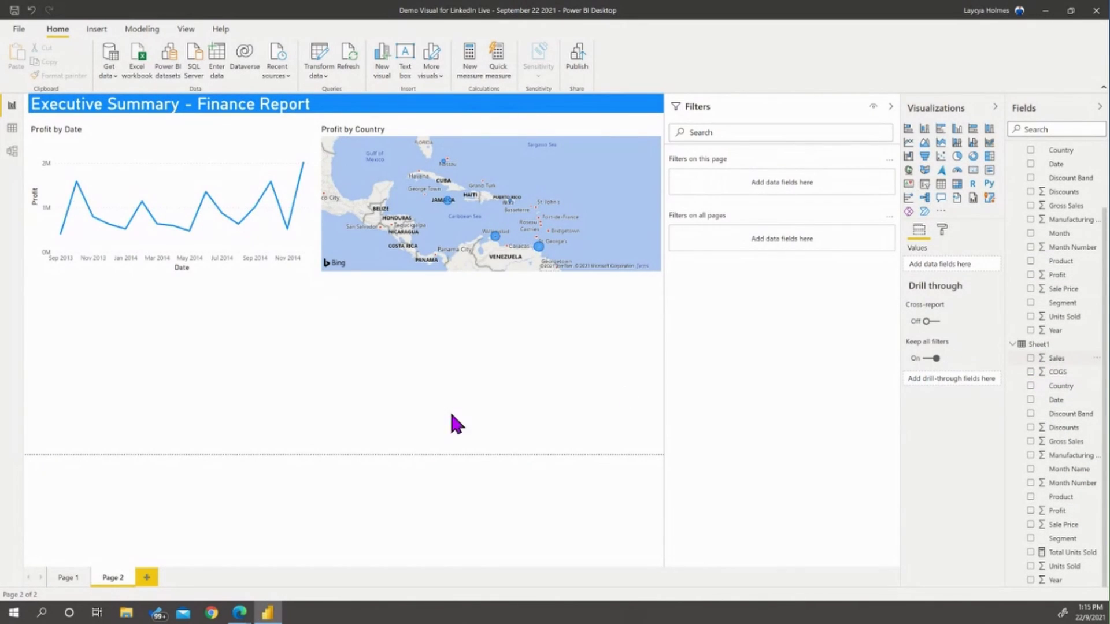
click(73, 575)
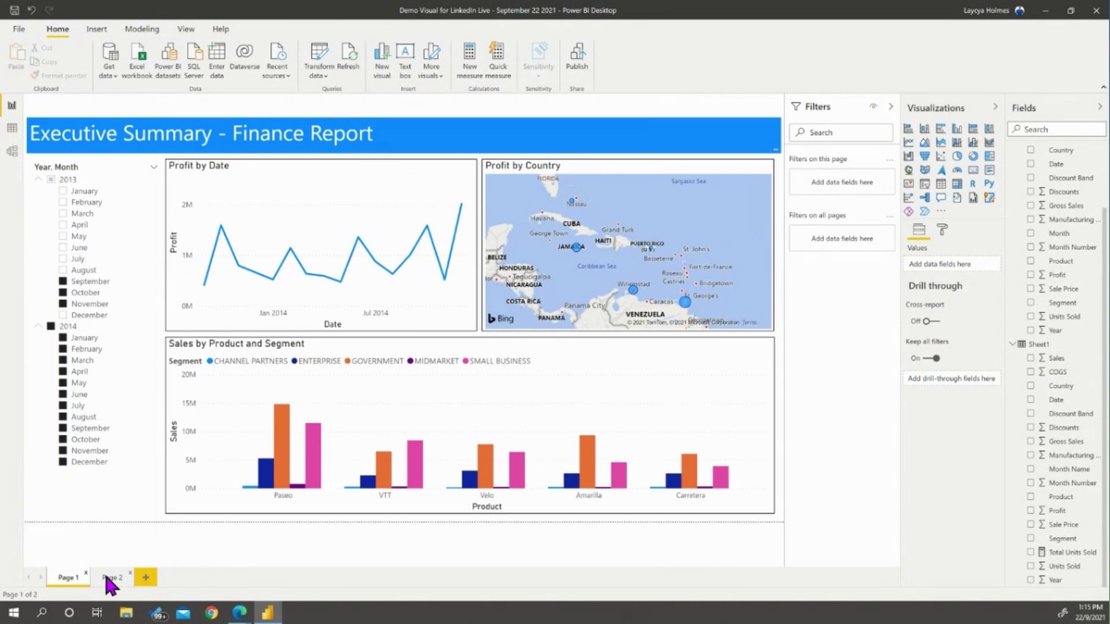
click(110, 578)
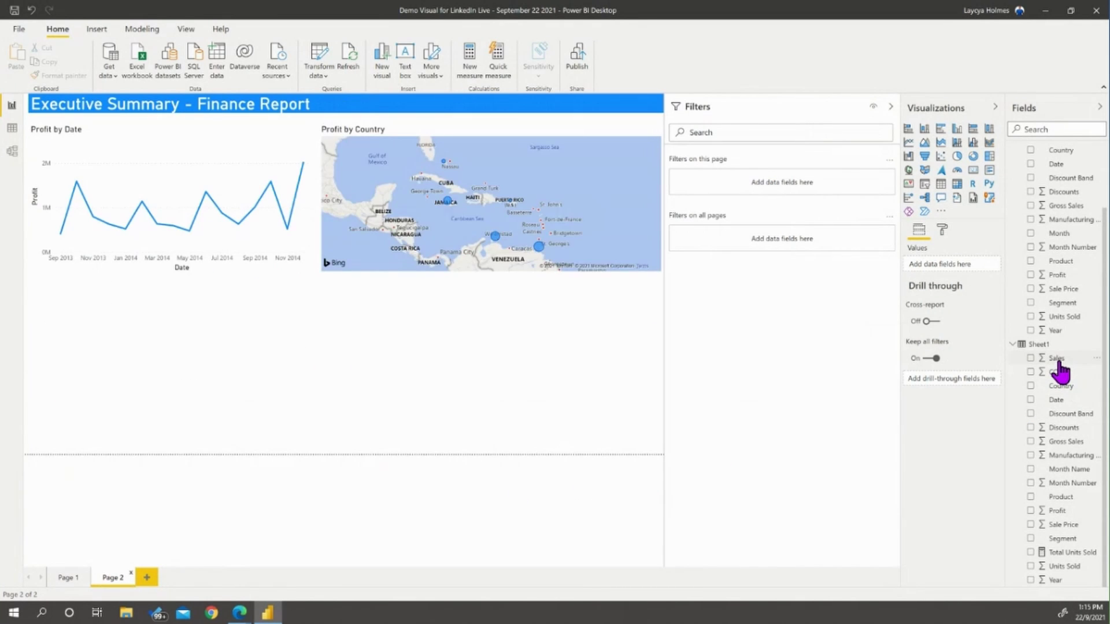
drag(1057, 359, 231, 334)
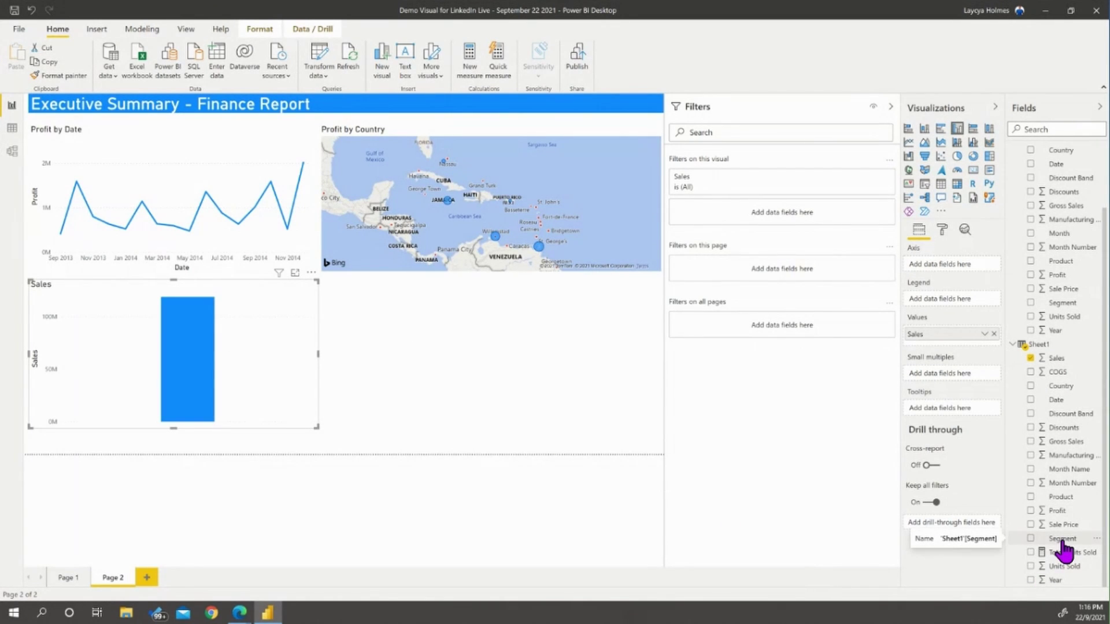
drag(1062, 539, 200, 345)
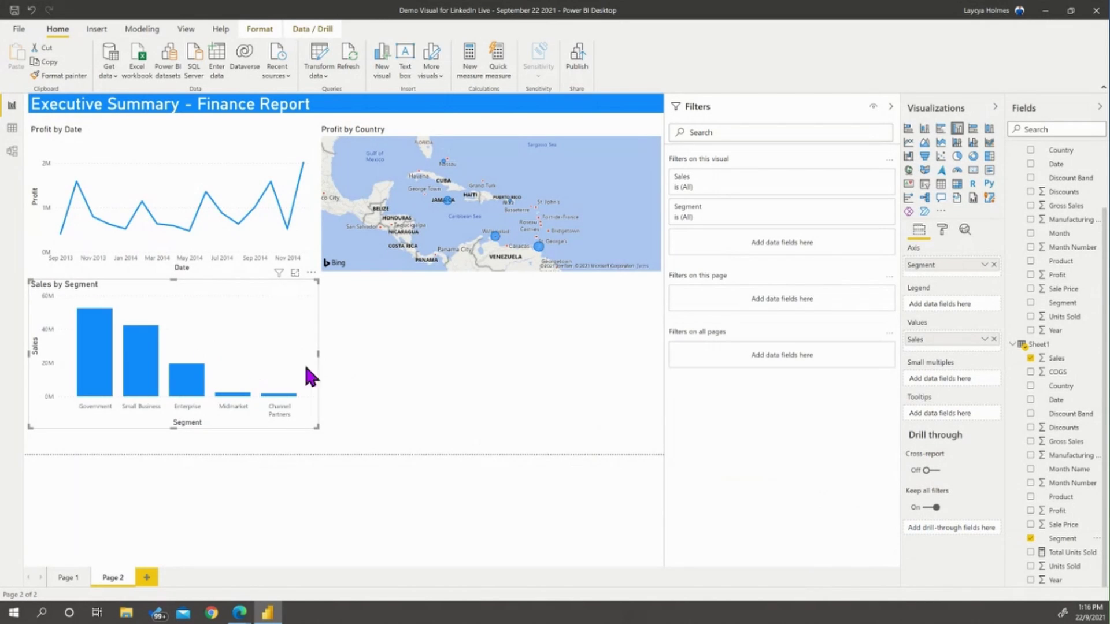
drag(318, 354, 659, 376)
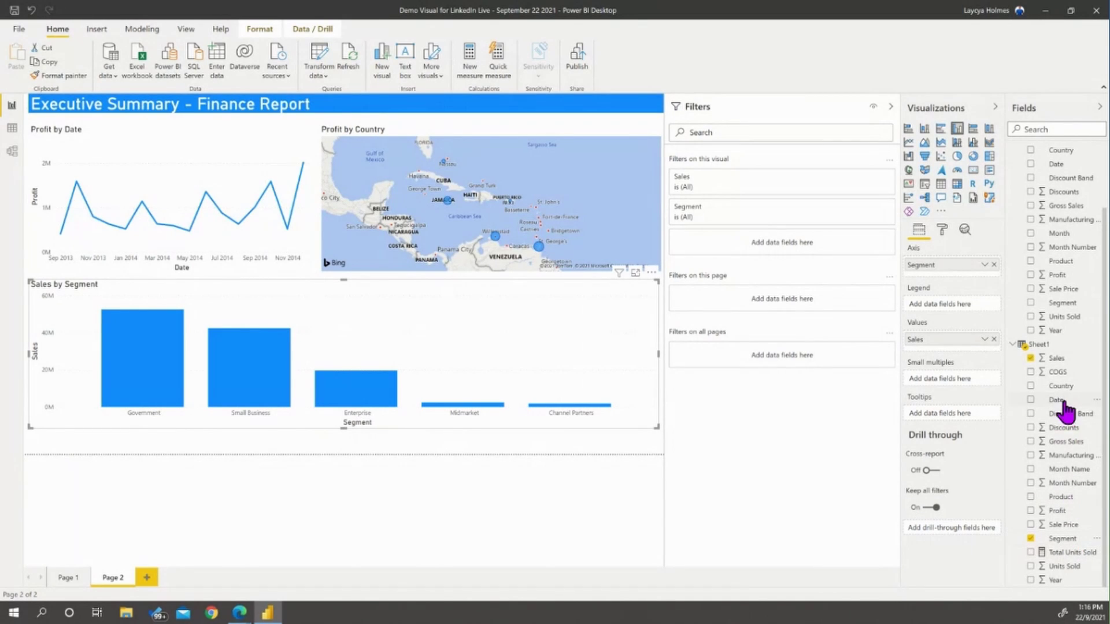
drag(1067, 497, 333, 378)
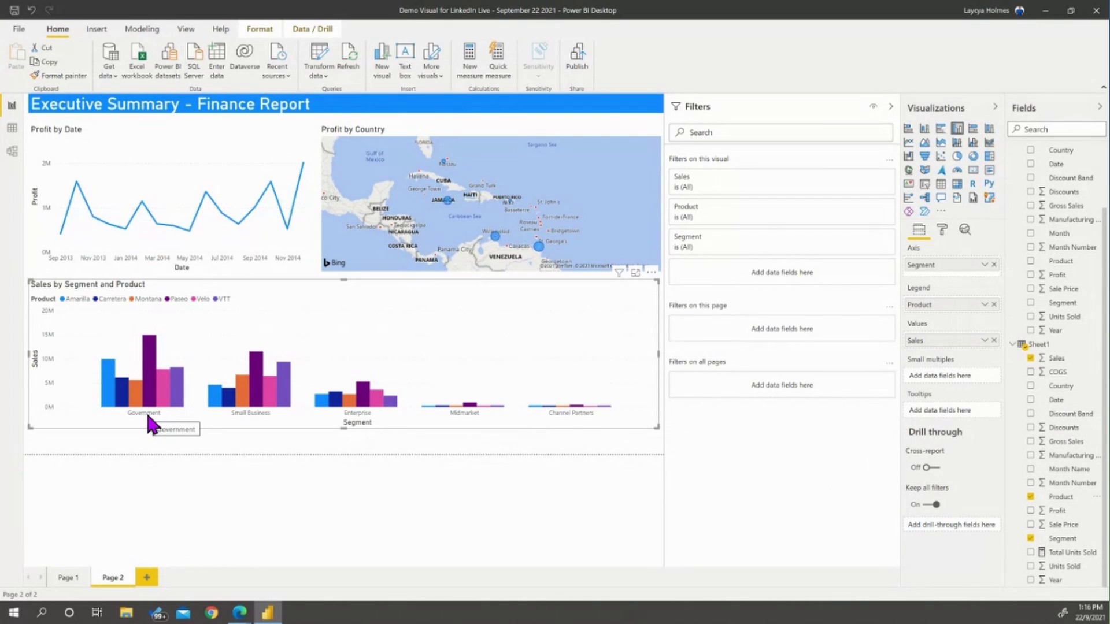
Compare the axis and legend fields of the Page 1 Sales by Product and Segment chart with those of the Page 2 chart
click(69, 577)
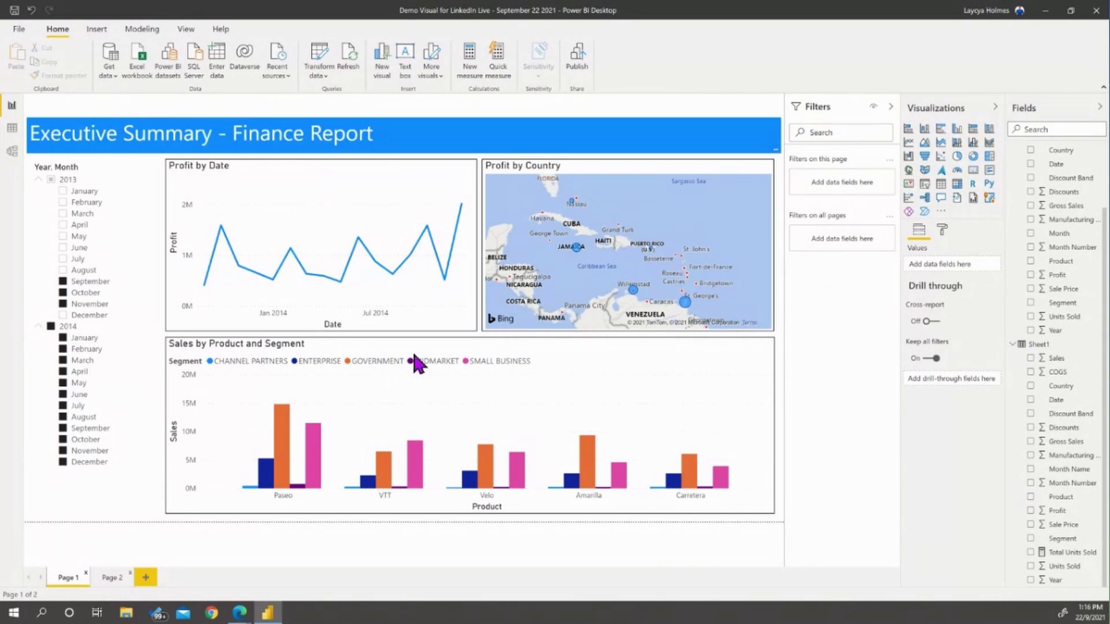
click(512, 385)
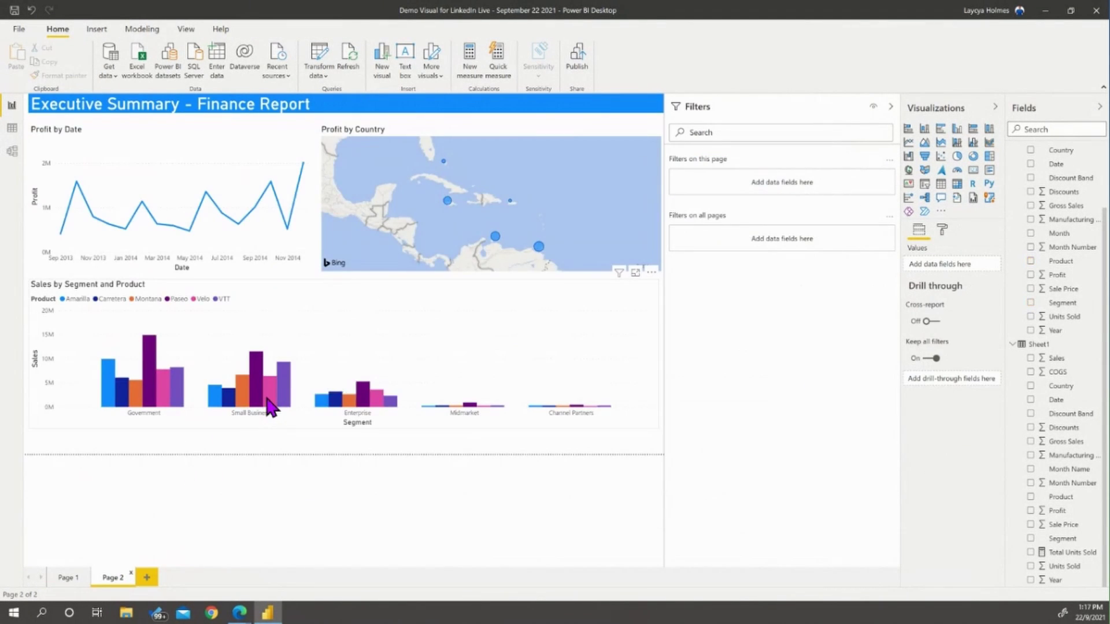
click(348, 325)
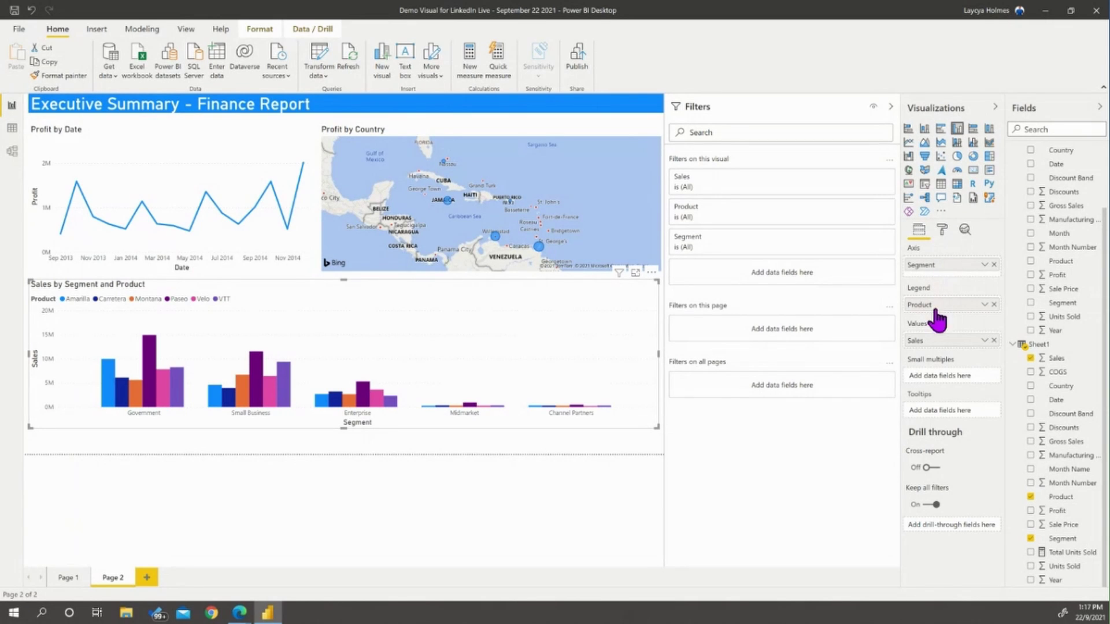
click(64, 580)
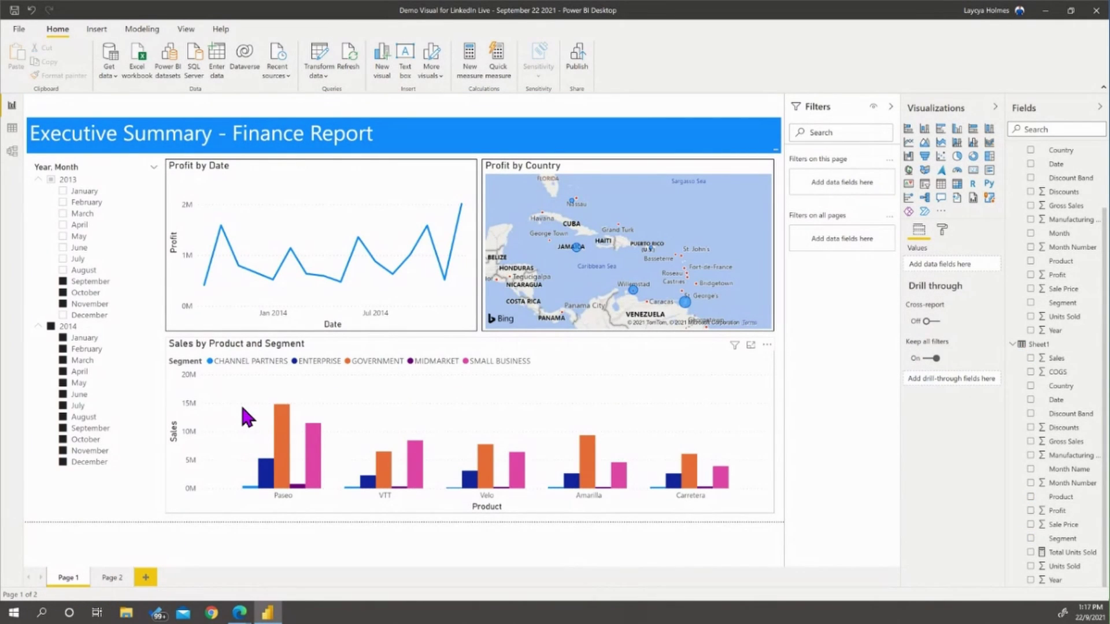
click(247, 416)
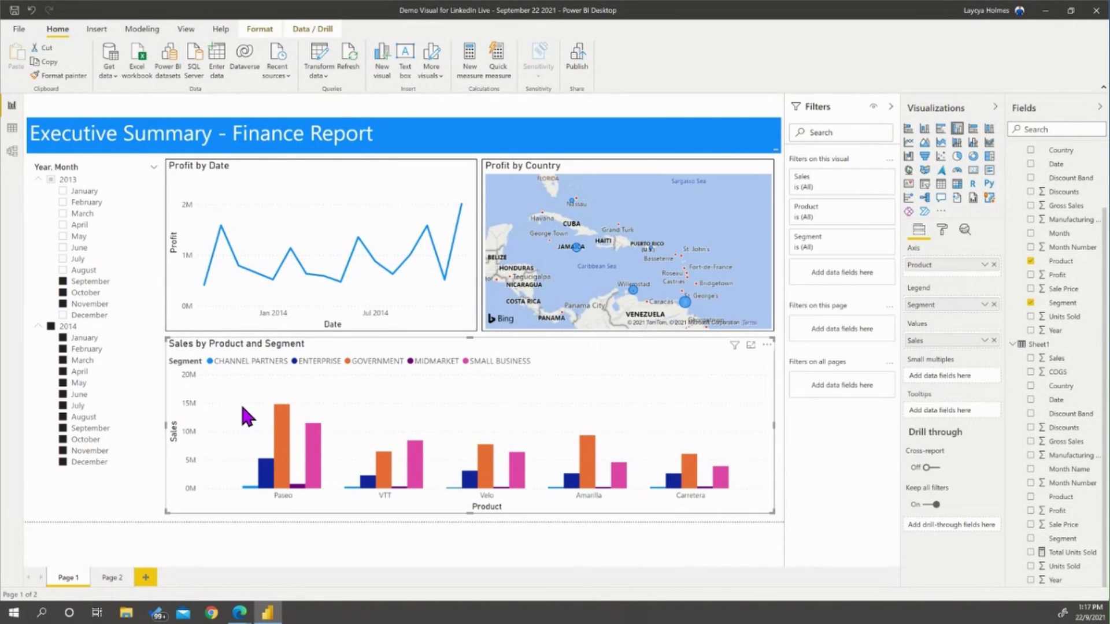
click(107, 579)
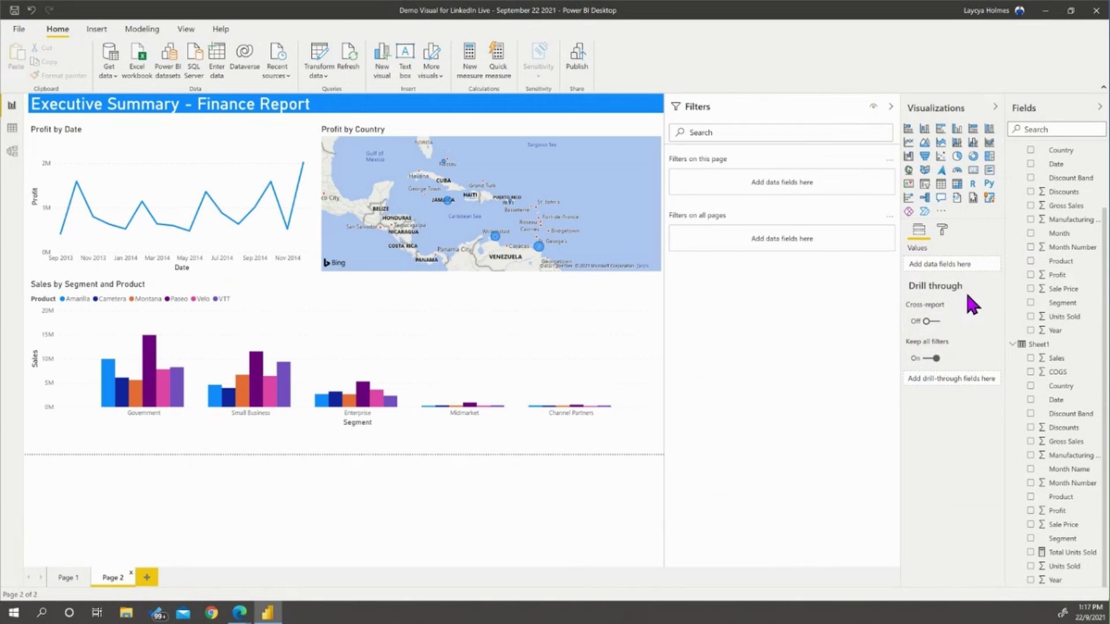
Set the Page 2 sales chart's axis to Product and its legend to Segment, and extend the chart down to the page edge
click(332, 353)
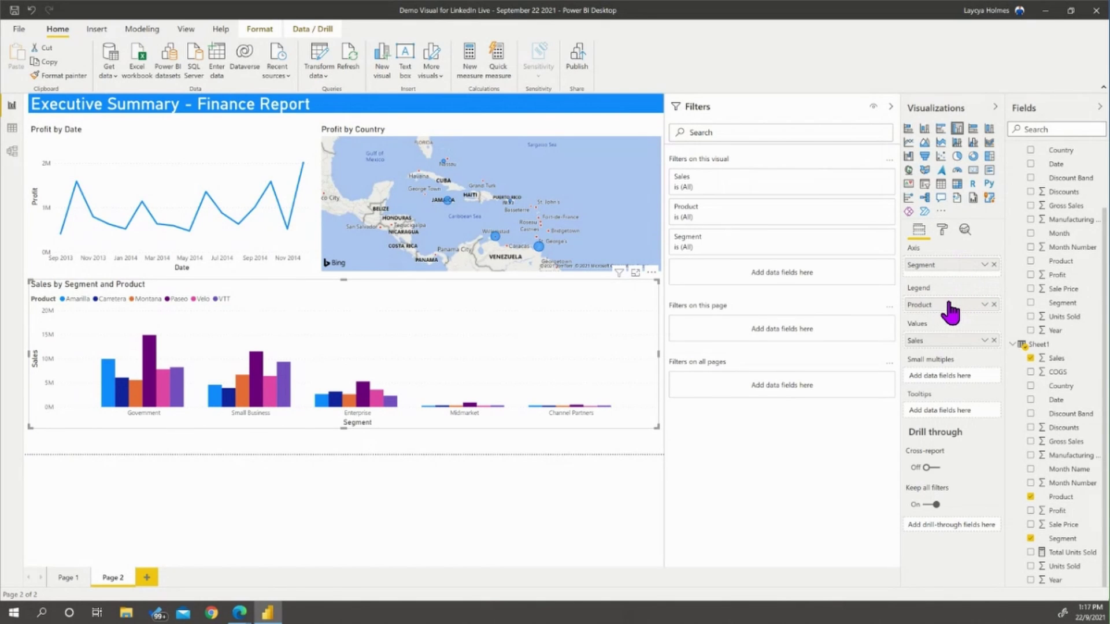
click(994, 265)
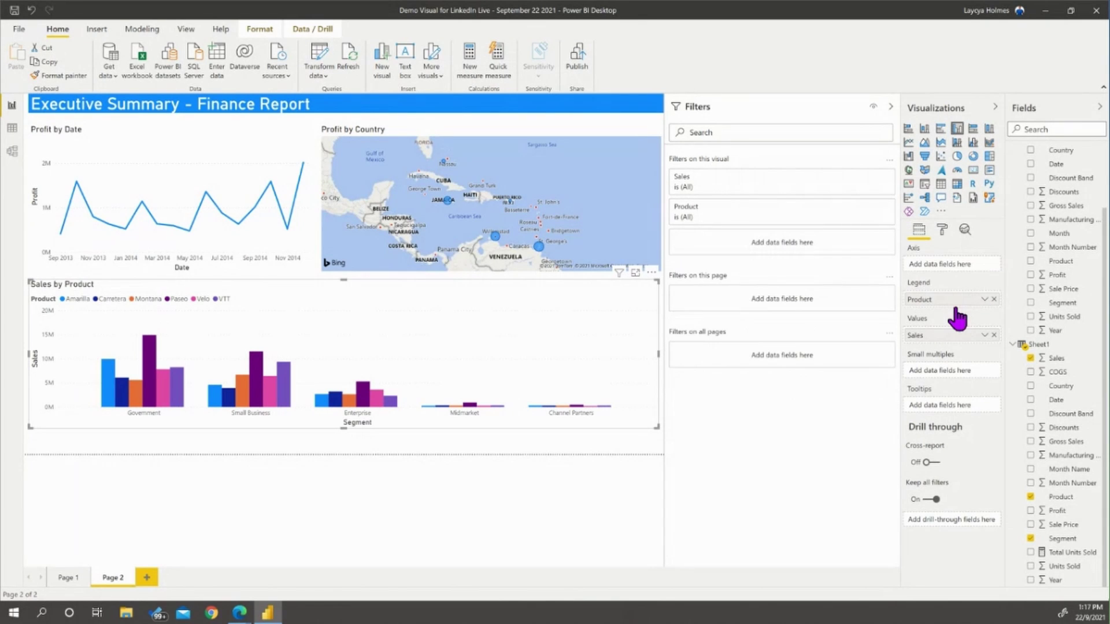
drag(957, 310, 961, 272)
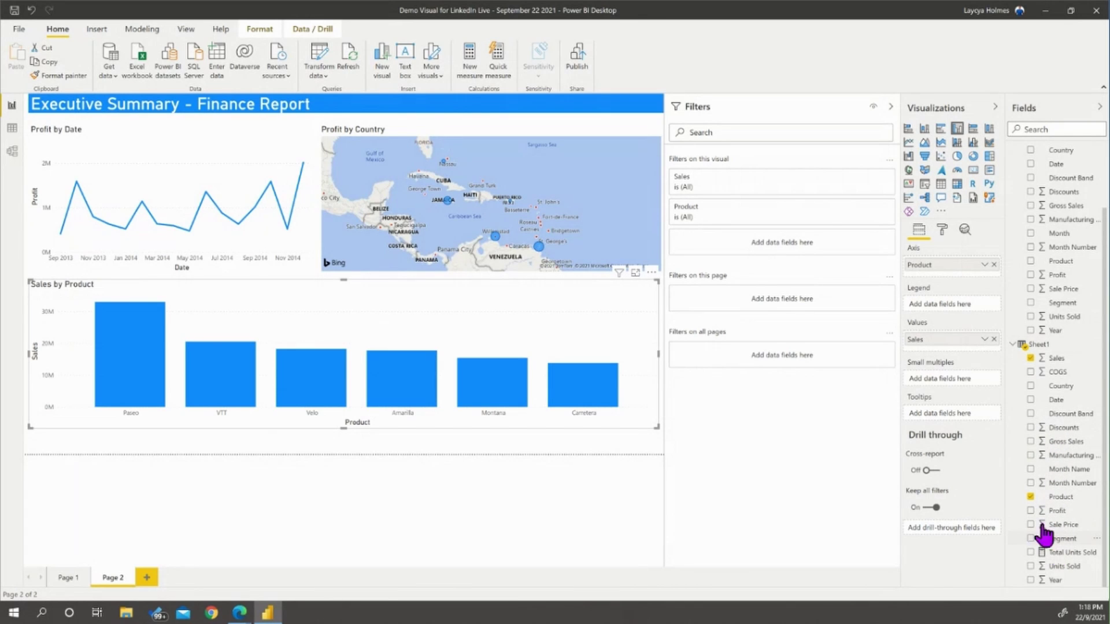
drag(1051, 538, 926, 299)
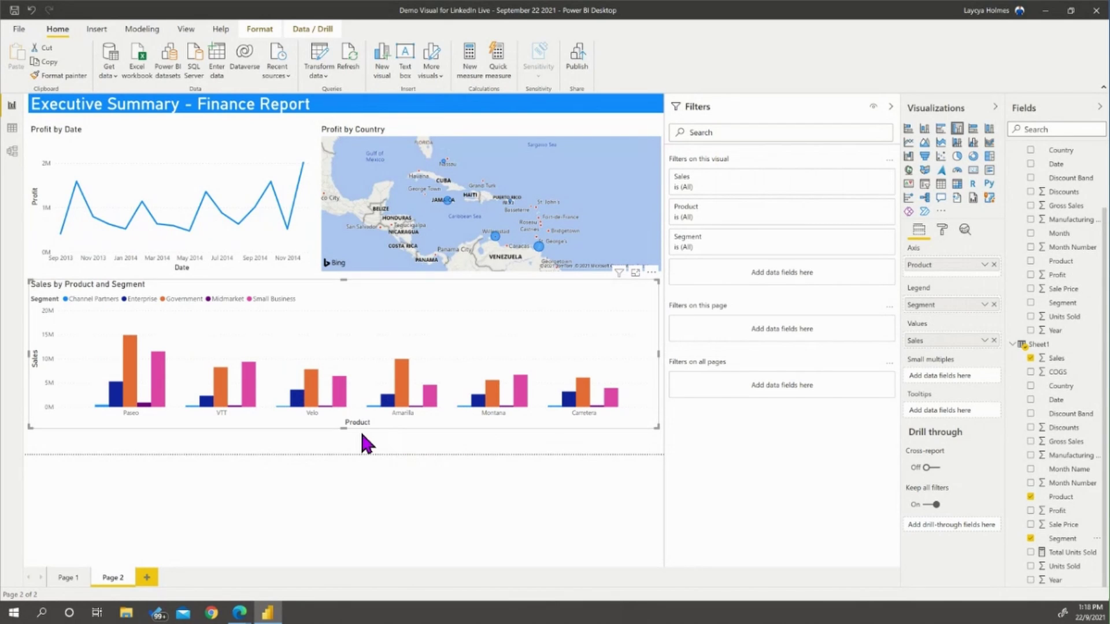
drag(344, 427, 341, 453)
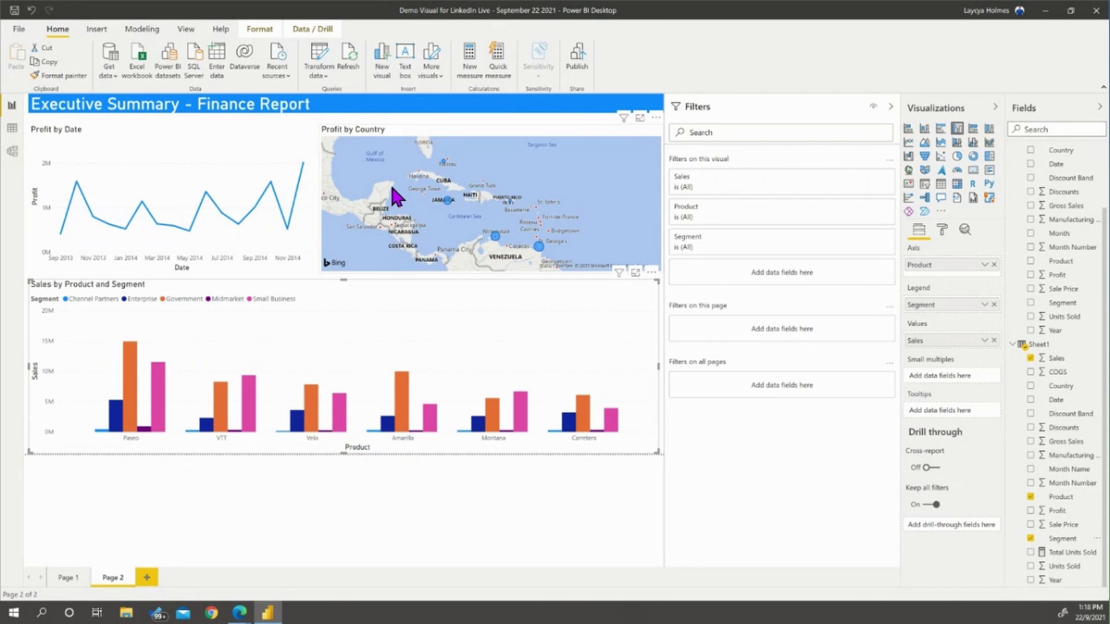